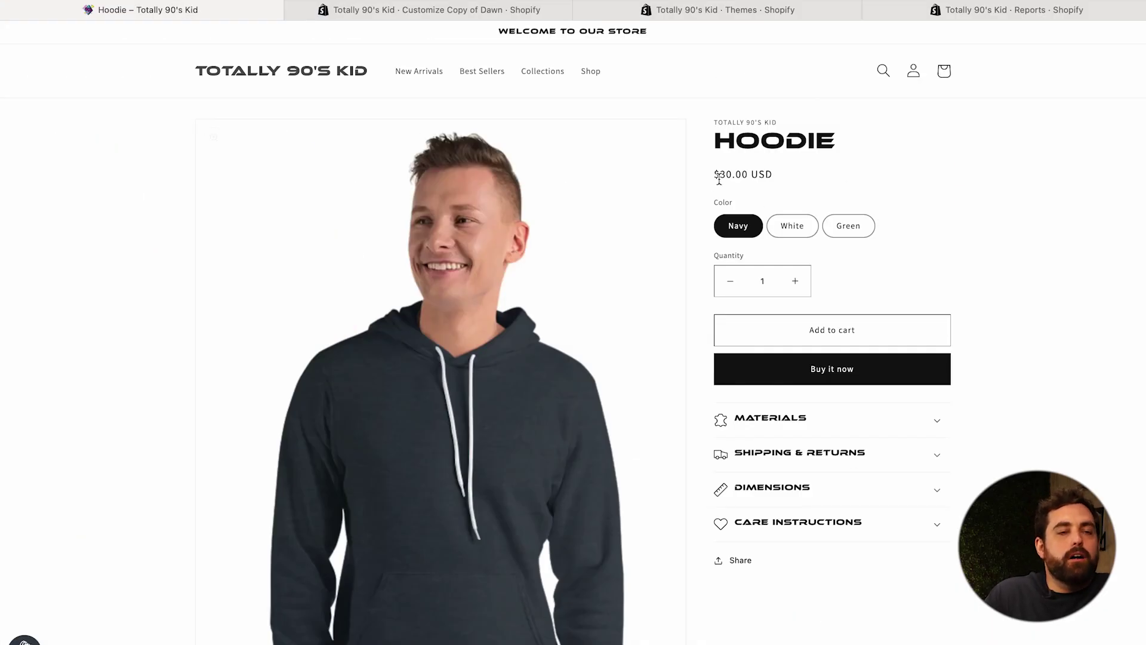
Scroll down through the current page to browse its contents.
{"action": "scroll", "coordinate": [836, 209], "scroll_direction": "down", "scroll_amount": 2}
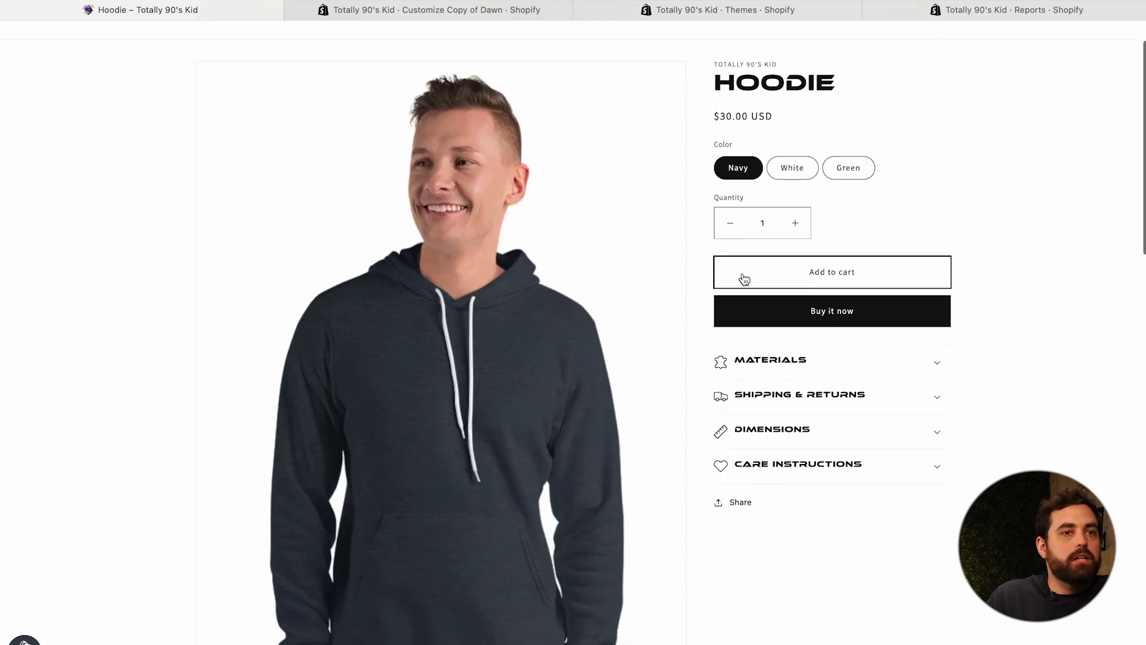
{"action": "scroll", "coordinate": [742, 279], "scroll_direction": "down", "scroll_amount": 10}
{"action": "scroll", "coordinate": [753, 279], "scroll_direction": "down", "scroll_amount": 5}
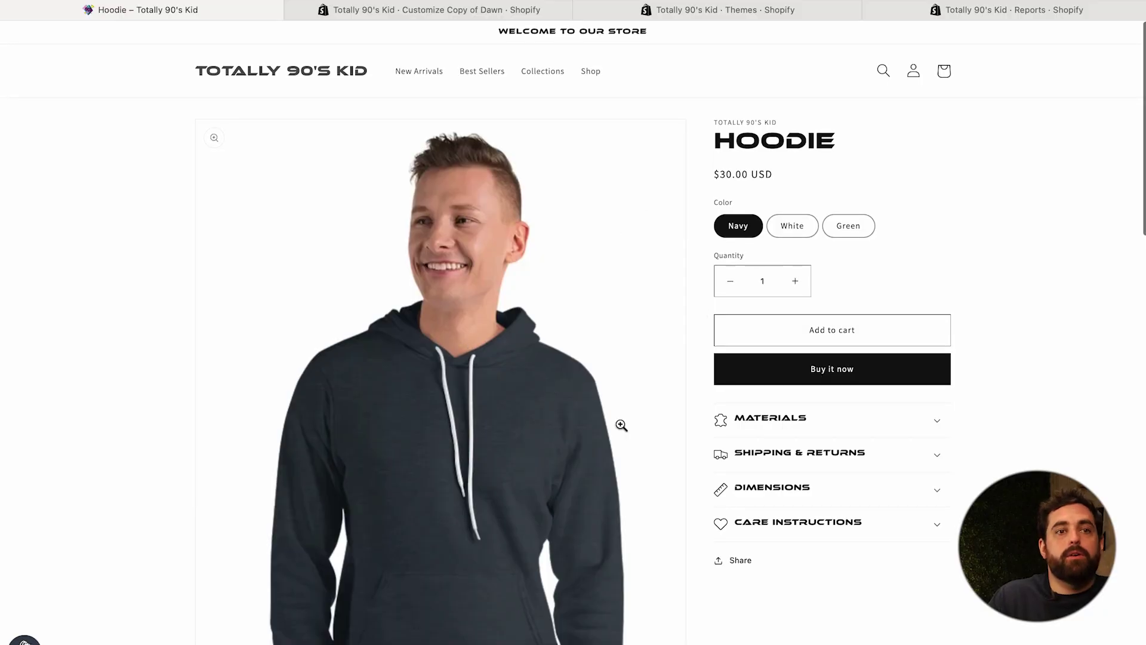
{"action": "scroll", "coordinate": [621, 425], "scroll_direction": "down", "scroll_amount": 3}
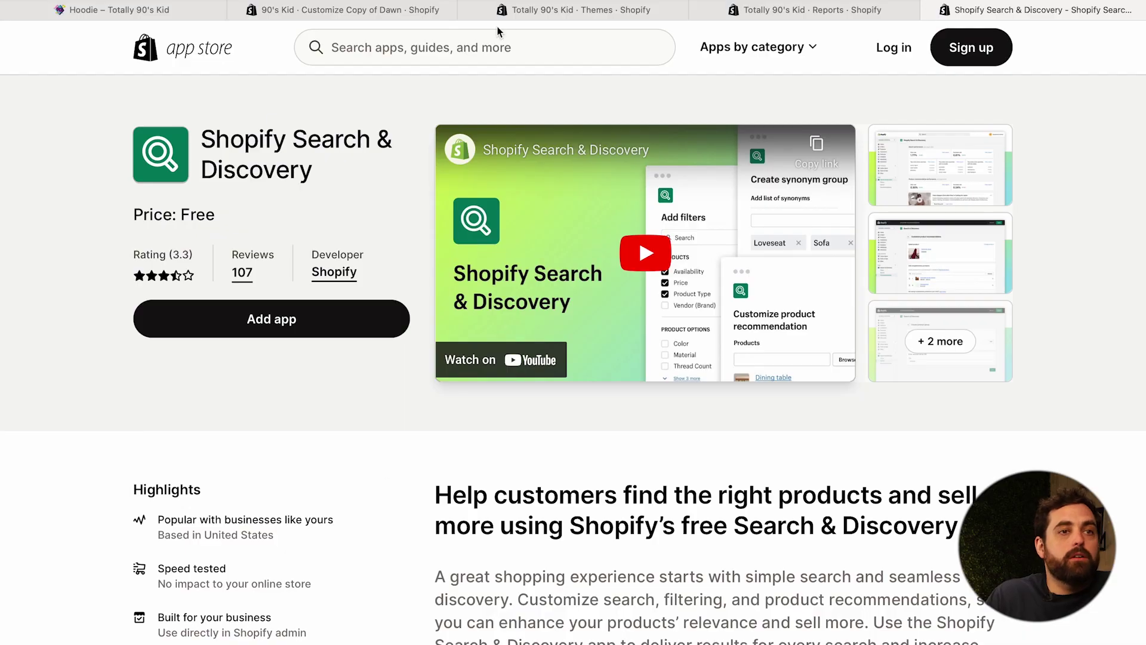
Open the Default product template in the Copy of Dawn theme editor.
{"action": "left_click", "coordinate": [355, 11]}
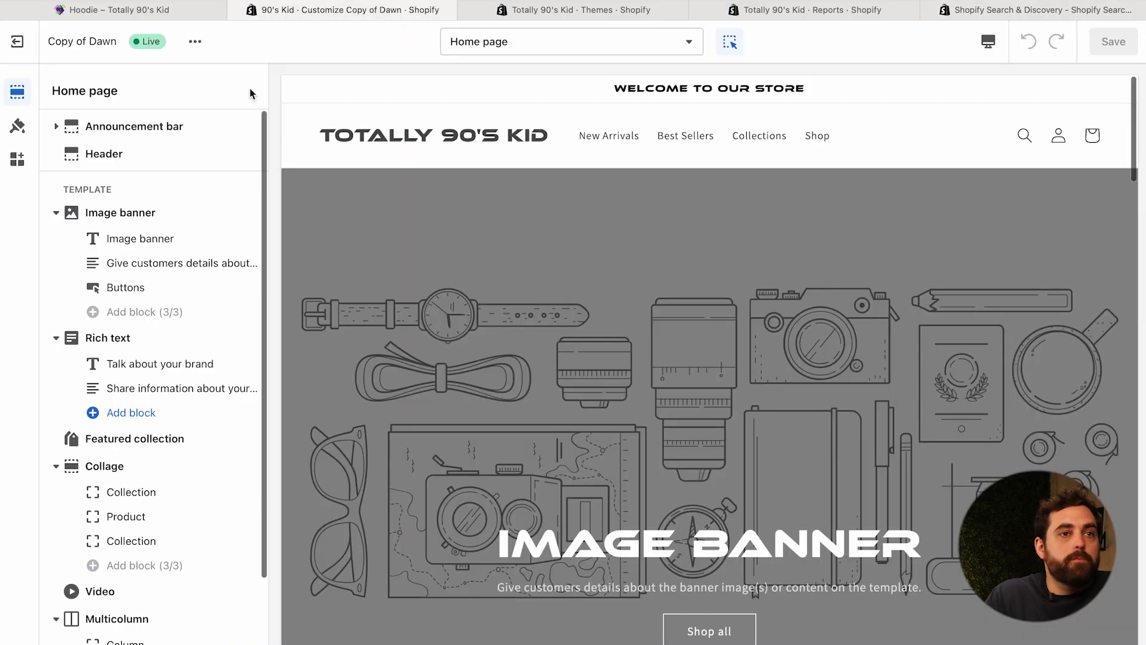
{"action": "left_click", "coordinate": [542, 53]}
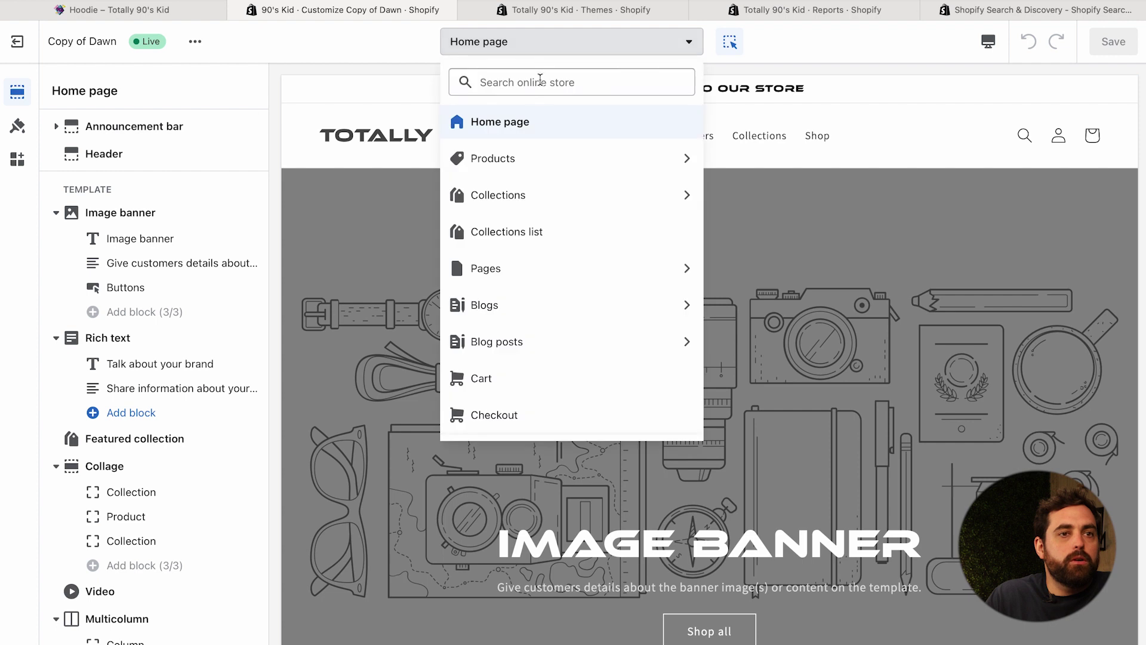
{"action": "left_click", "coordinate": [534, 161]}
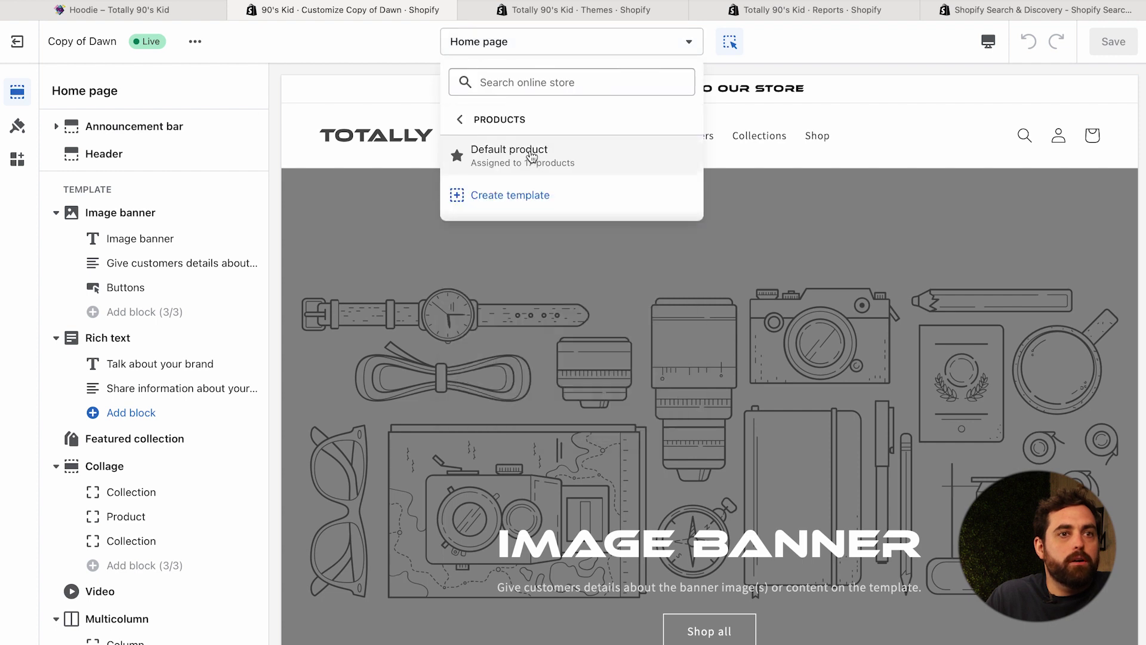
{"action": "left_click", "coordinate": [535, 156]}
Open the 'You may also like' Product recommendations section settings, showing 4 products.
{"action": "scroll", "coordinate": [365, 328], "scroll_direction": "up", "scroll_amount": 10}
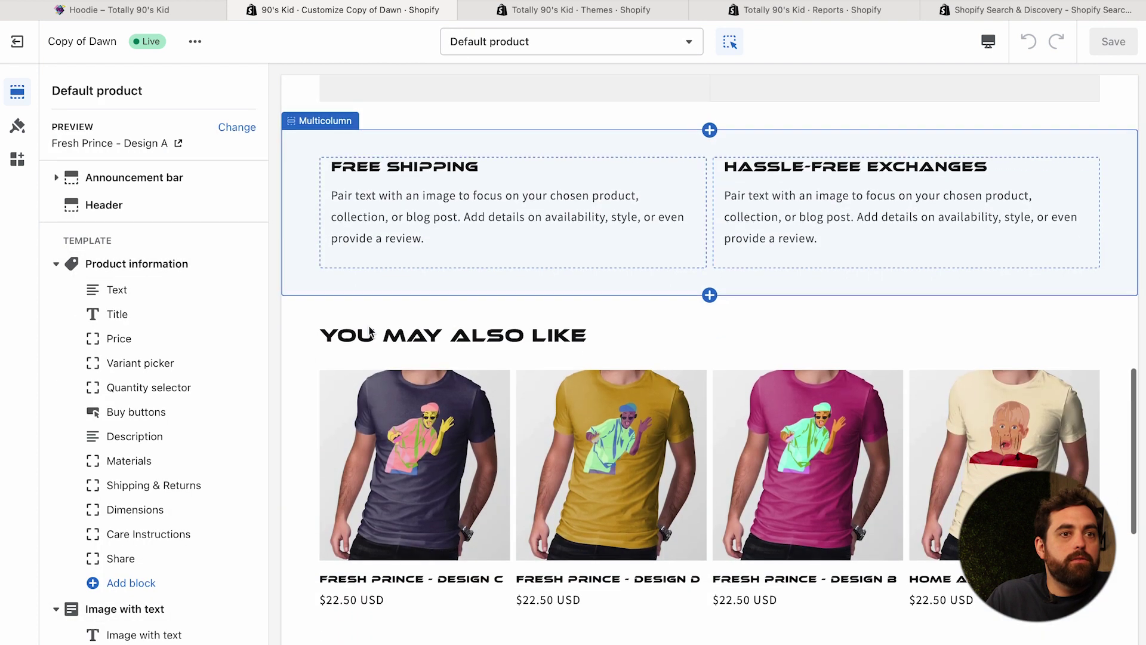
{"action": "scroll", "coordinate": [230, 379], "scroll_direction": "down", "scroll_amount": 4}
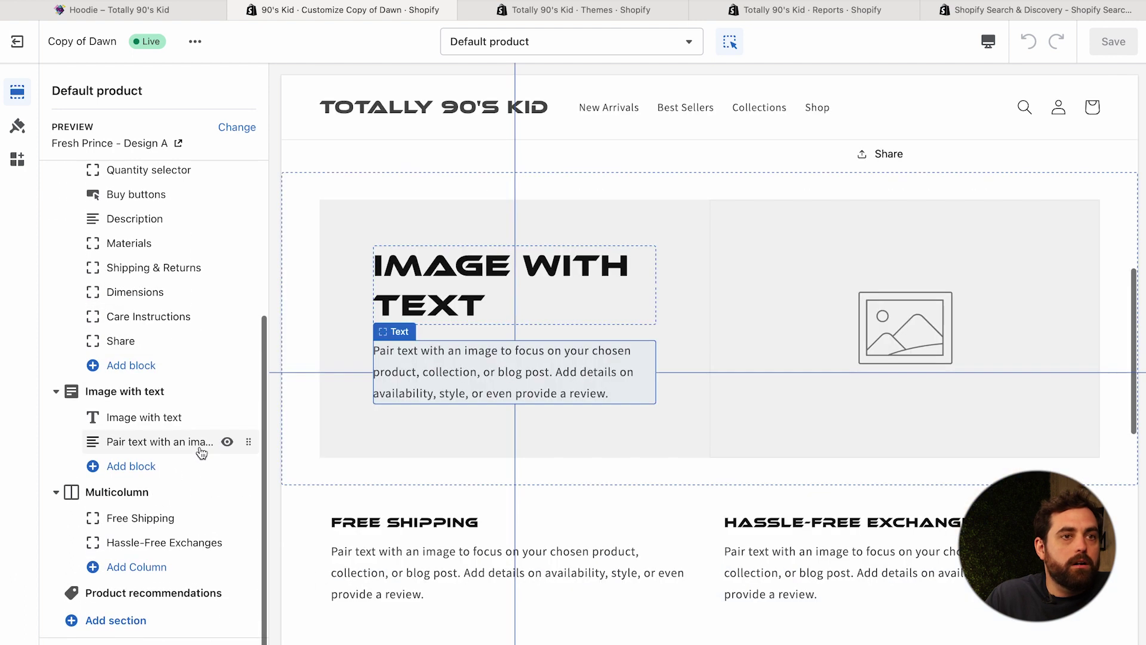
{"action": "scroll", "coordinate": [329, 463], "scroll_direction": "down", "scroll_amount": 8}
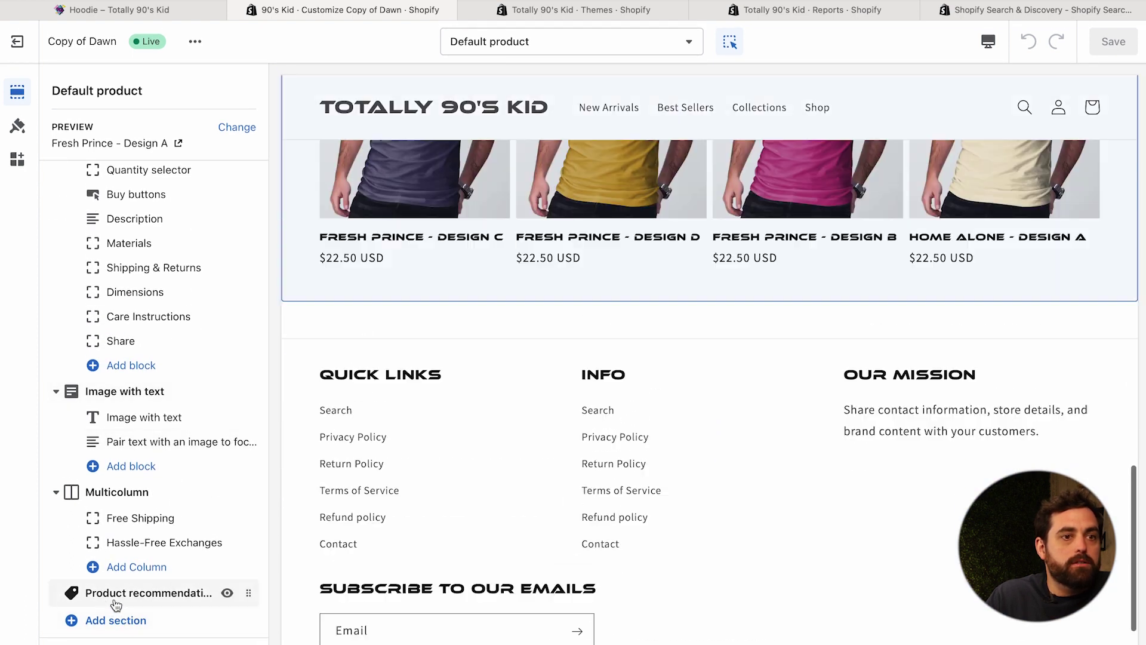
{"action": "left_click", "coordinate": [131, 602]}
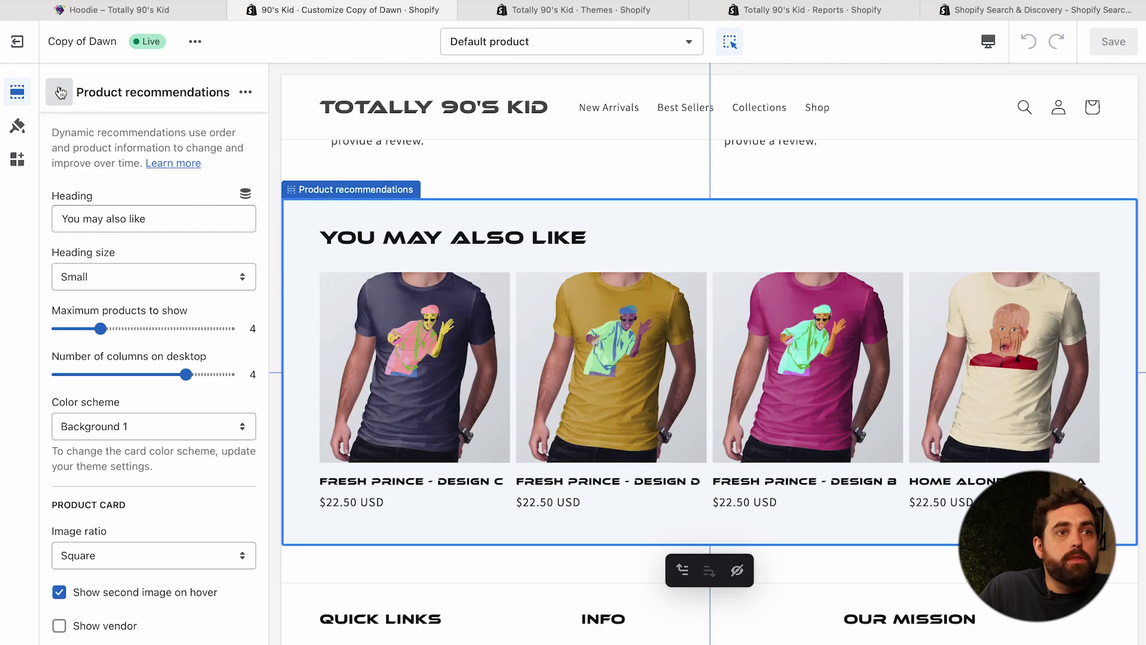
Review the Product recommendations section settings, then return to the template's section list.
{"action": "left_click", "coordinate": [60, 91]}
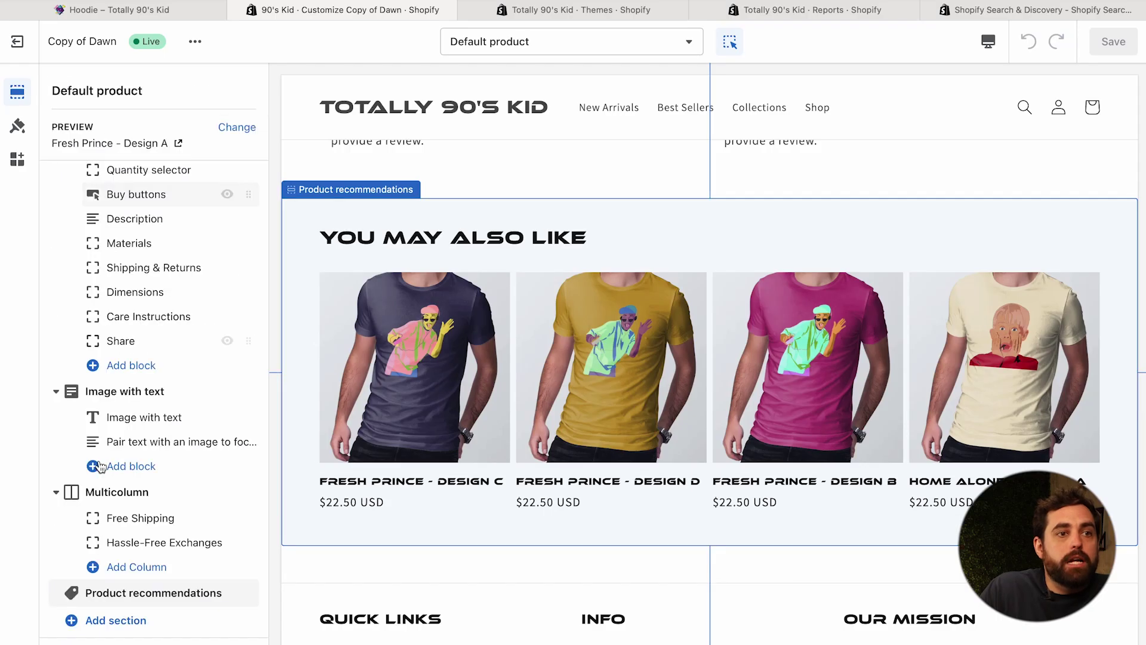
{"action": "left_click", "coordinate": [136, 596]}
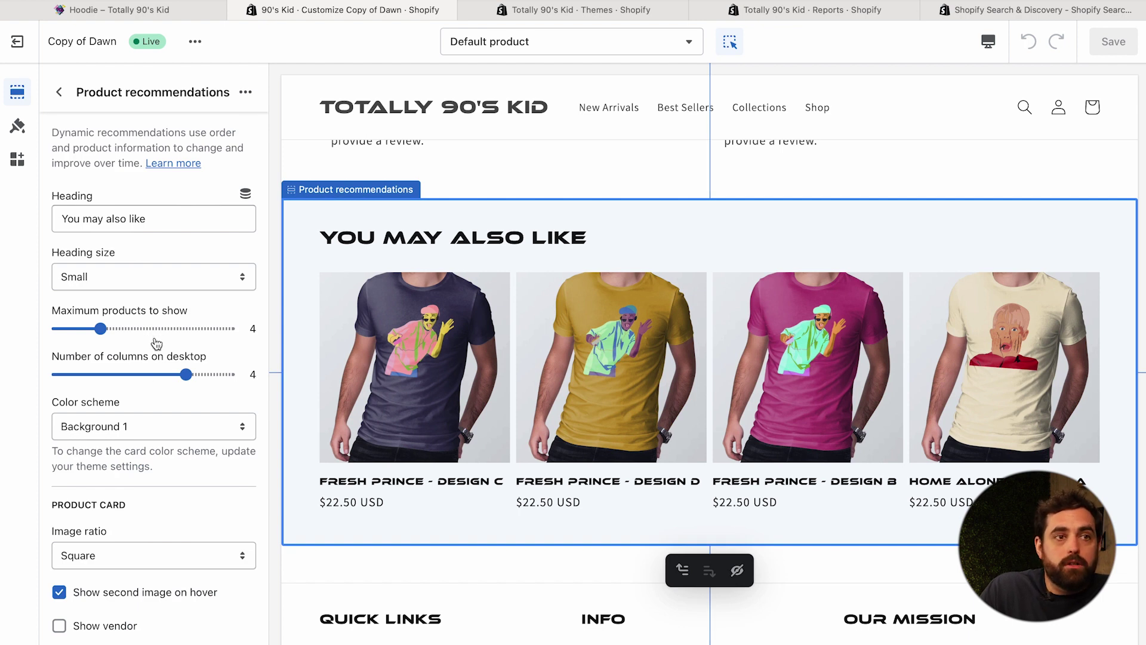
{"action": "scroll", "coordinate": [170, 370], "scroll_direction": "down", "scroll_amount": 5}
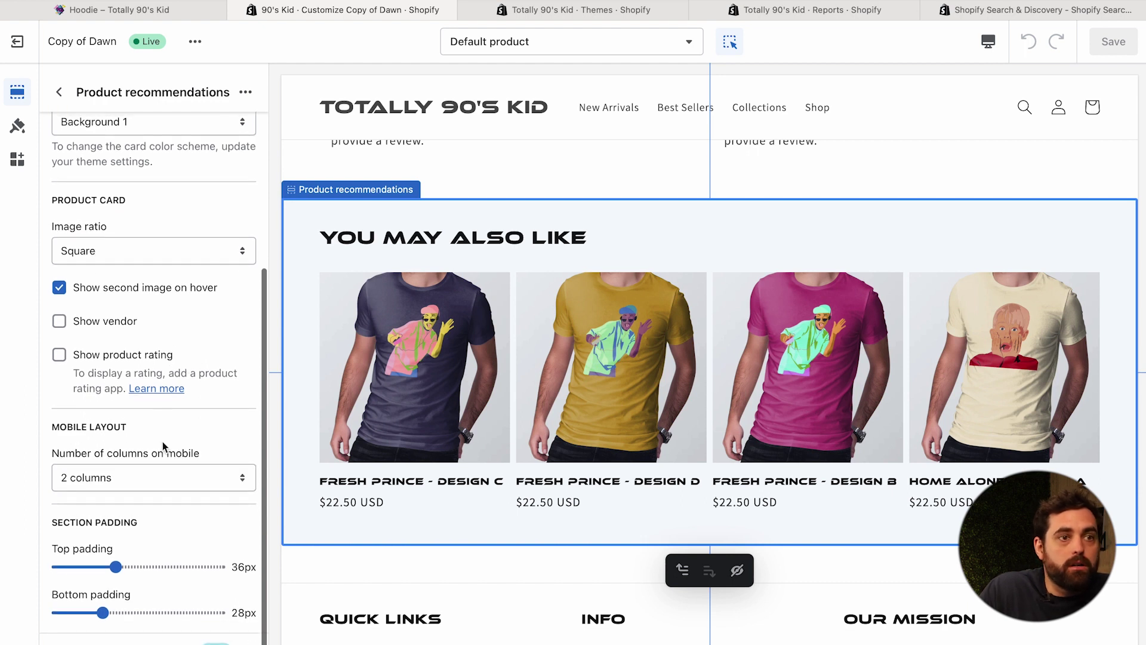
{"action": "scroll", "coordinate": [150, 467], "scroll_direction": "up", "scroll_amount": 5}
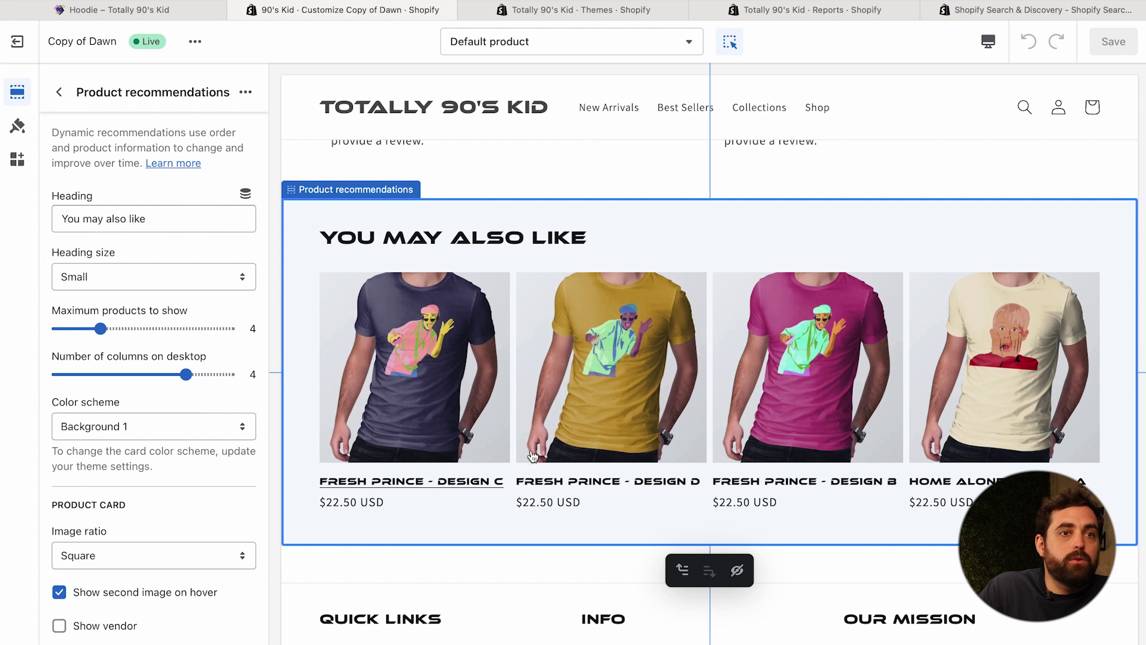
{"action": "left_click", "coordinate": [59, 91]}
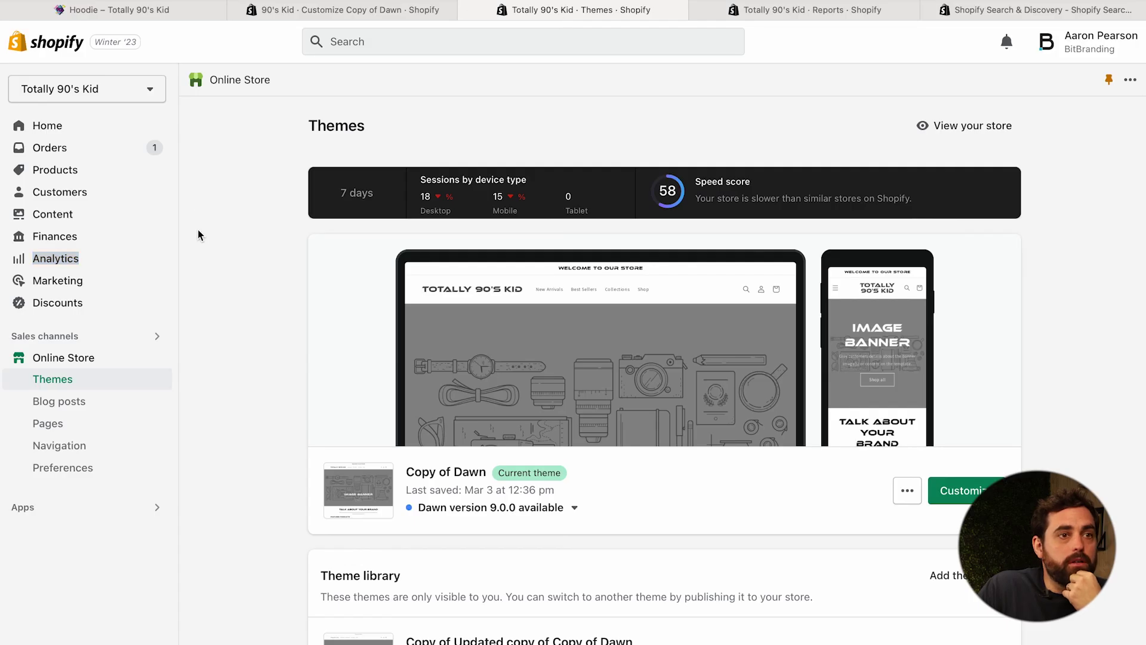
Open Search & Discovery from the admin's installed apps list.
{"action": "left_click", "coordinate": [67, 512]}
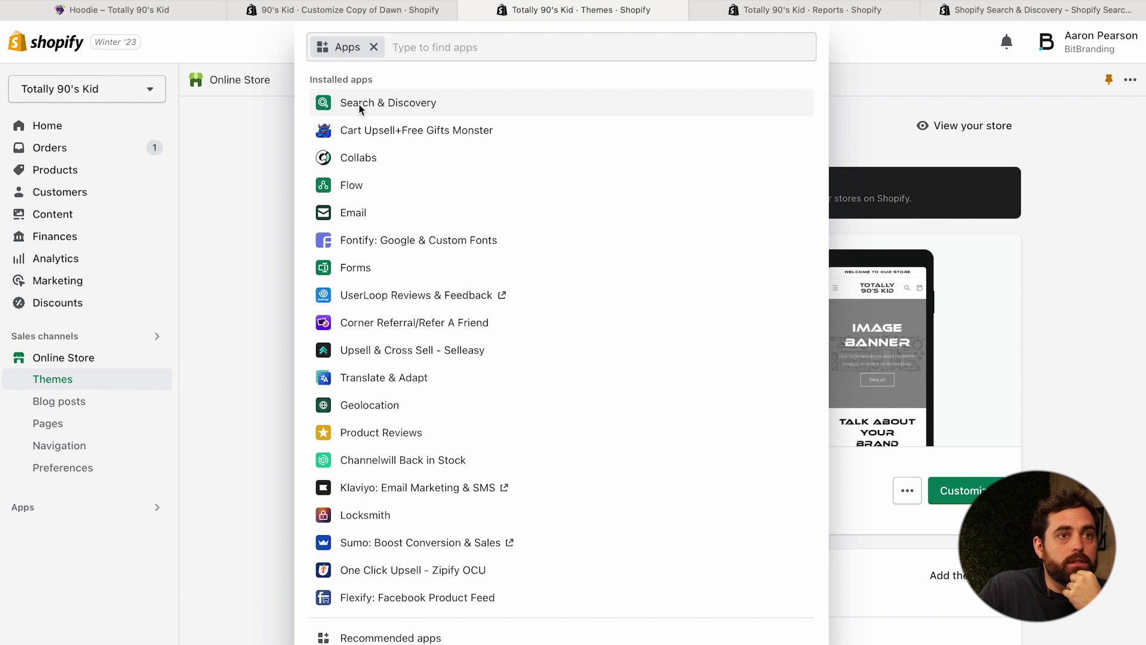
{"action": "left_click", "coordinate": [359, 104]}
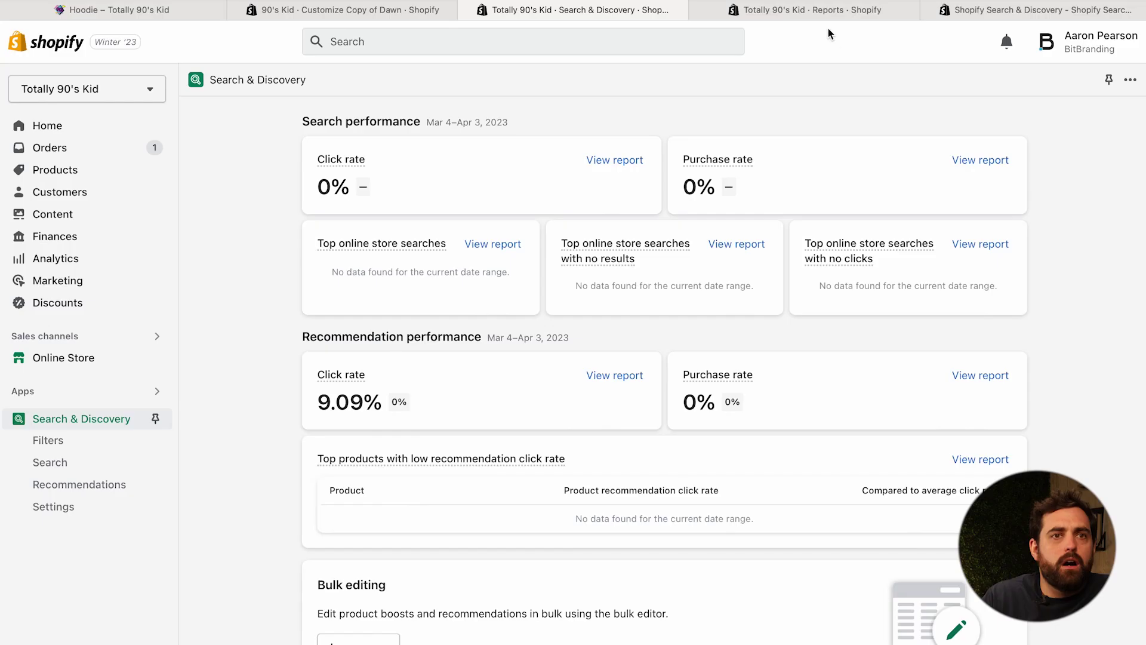
Show the Search & Discovery overview with its search and recommendation performance cards.
{"action": "left_click", "coordinate": [830, 13]}
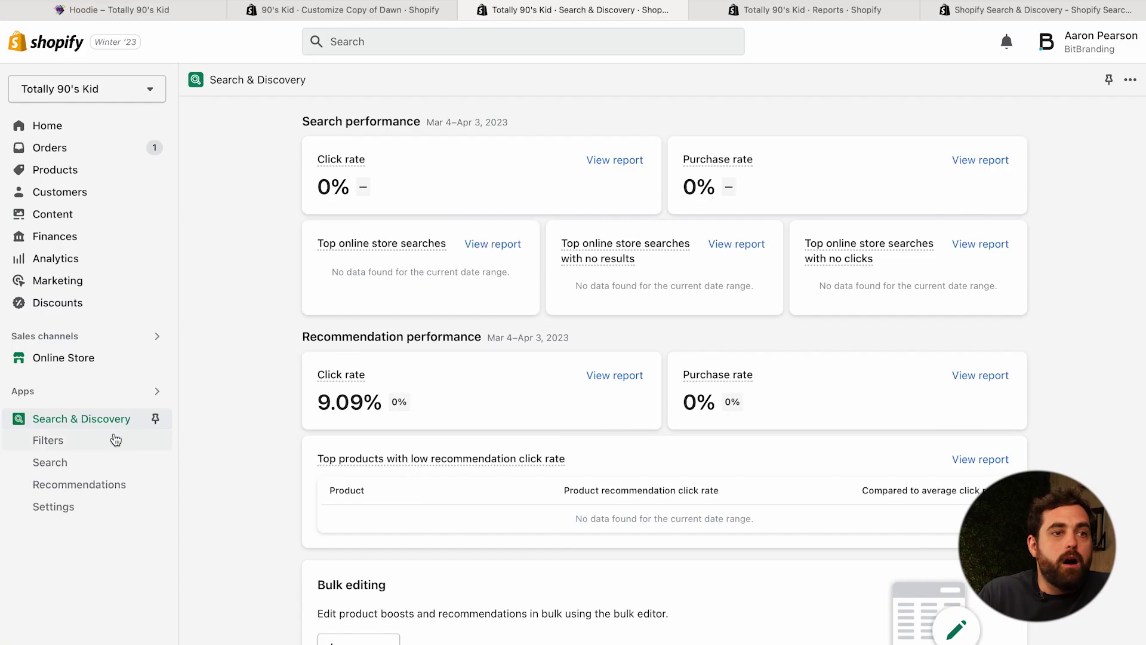
Open the Recommendations list and close the unneeded Reports and app store tabs.
{"action": "left_click", "coordinate": [104, 492]}
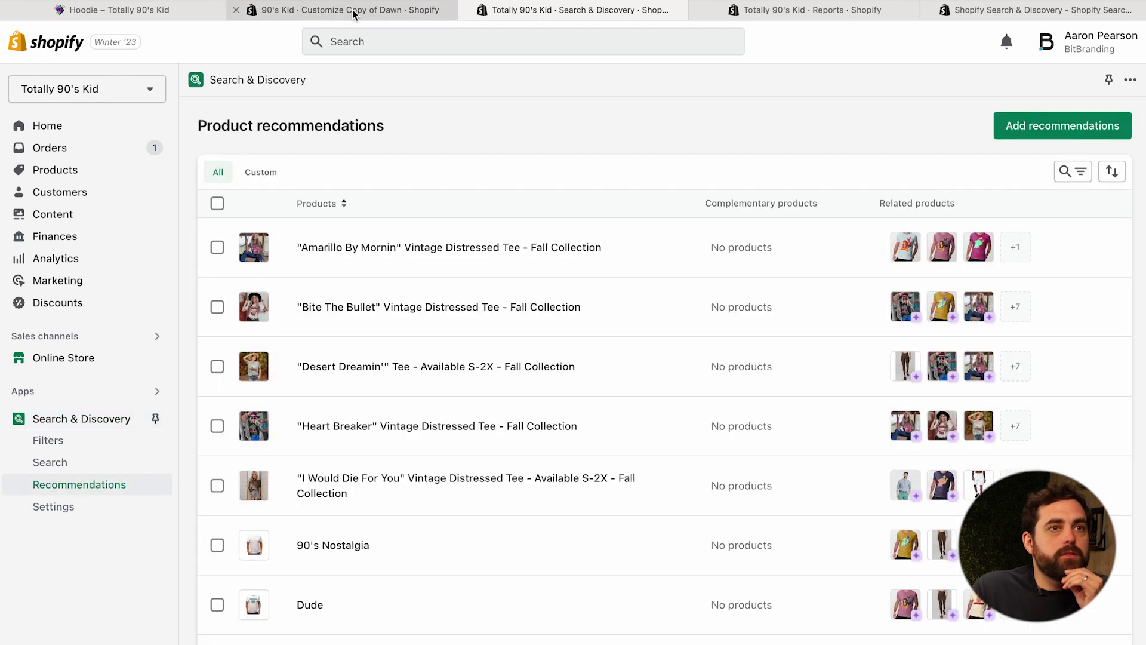
{"action": "left_click", "coordinate": [352, 12]}
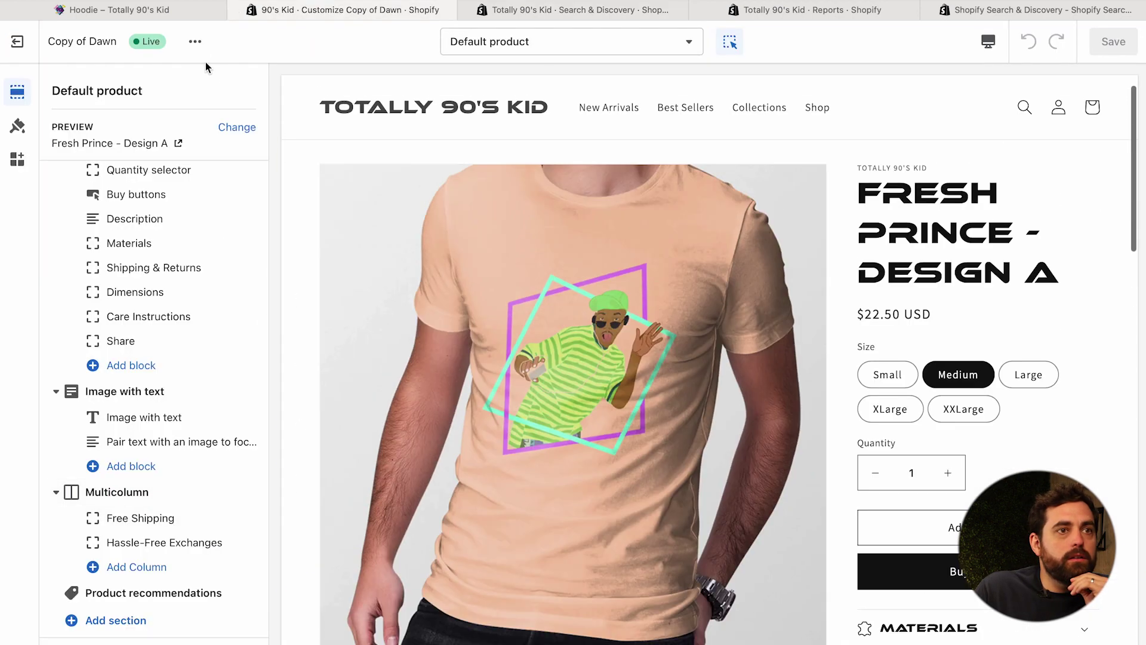
{"action": "left_click", "coordinate": [174, 13]}
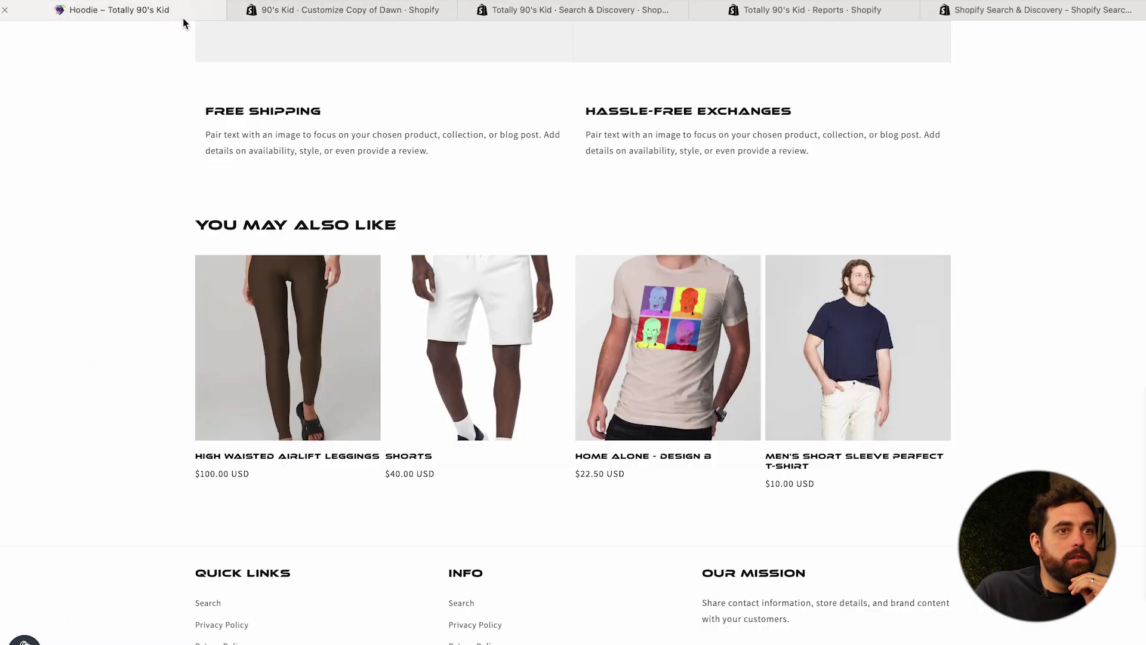
{"action": "scroll", "coordinate": [470, 222], "scroll_direction": "up", "scroll_amount": 20}
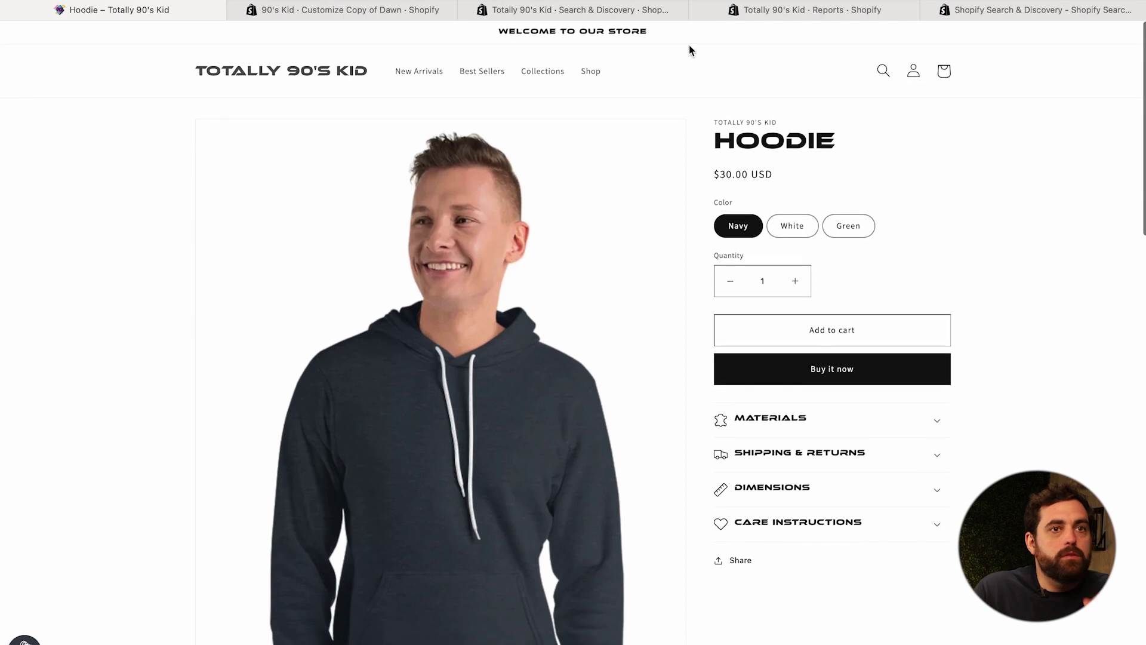
{"action": "left_click", "coordinate": [755, 17]}
{"action": "left_click", "coordinate": [633, 16]}
{"action": "left_click", "coordinate": [698, 10]}
{"action": "left_click", "coordinate": [698, 9]}
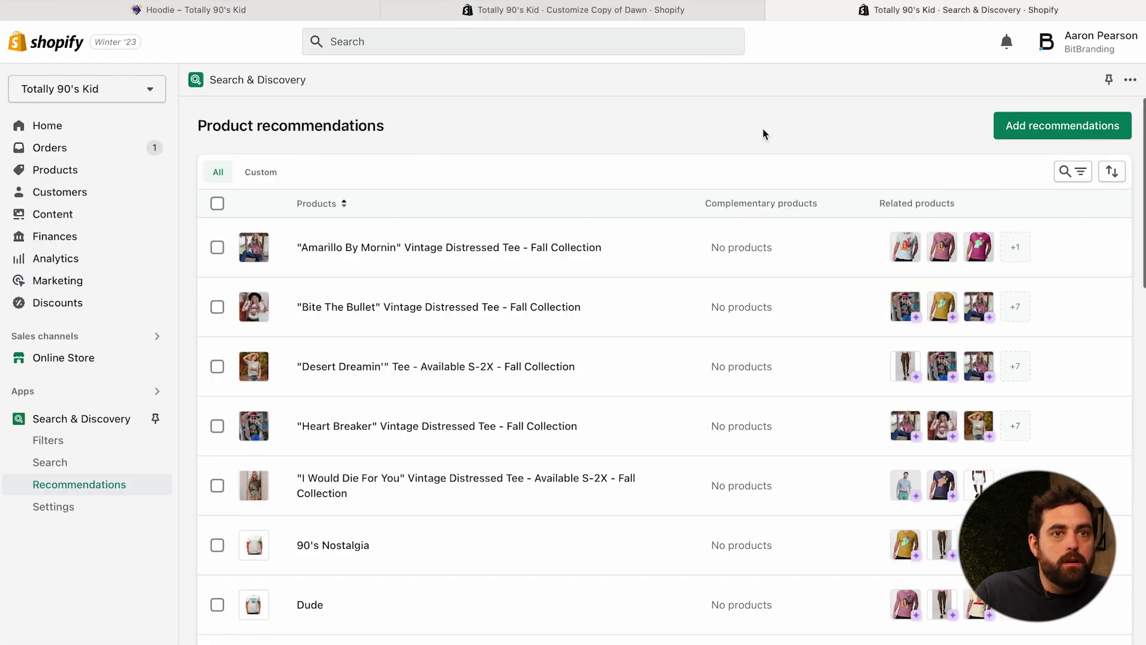
Find the Hoodie by searching 'hoodie' and compare its related products with the storefront row.
{"action": "left_click", "coordinate": [1072, 171]}
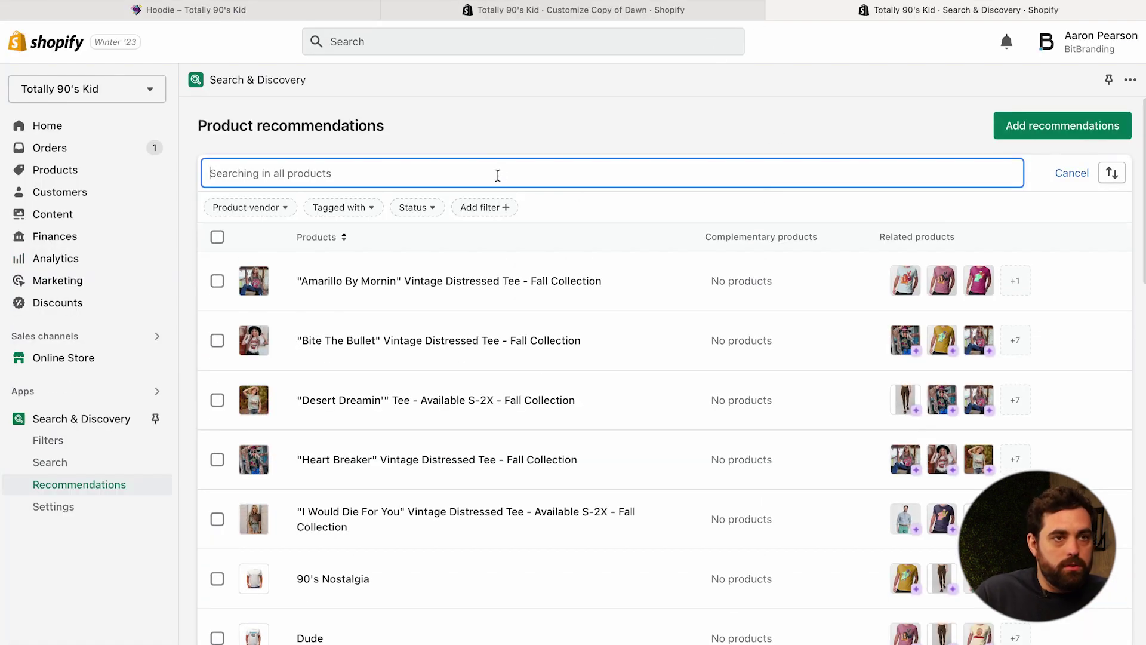
{"action": "type", "text": "hoodie"}
{"action": "left_click", "coordinate": [317, 287]}
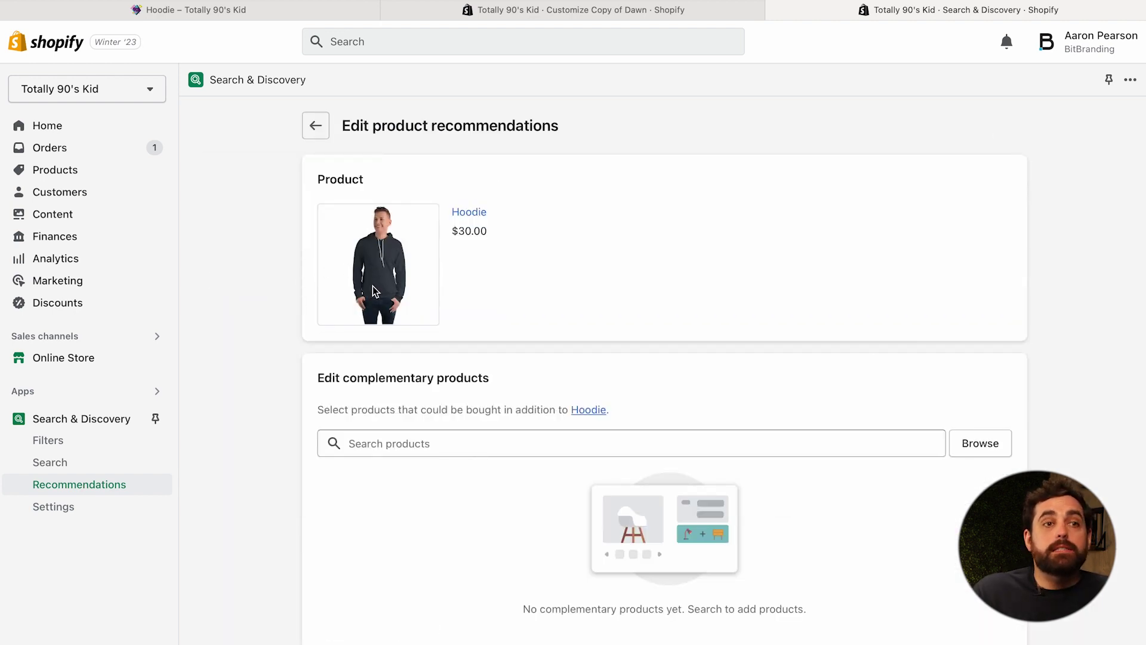
{"action": "scroll", "coordinate": [264, 358], "scroll_direction": "down", "scroll_amount": 2}
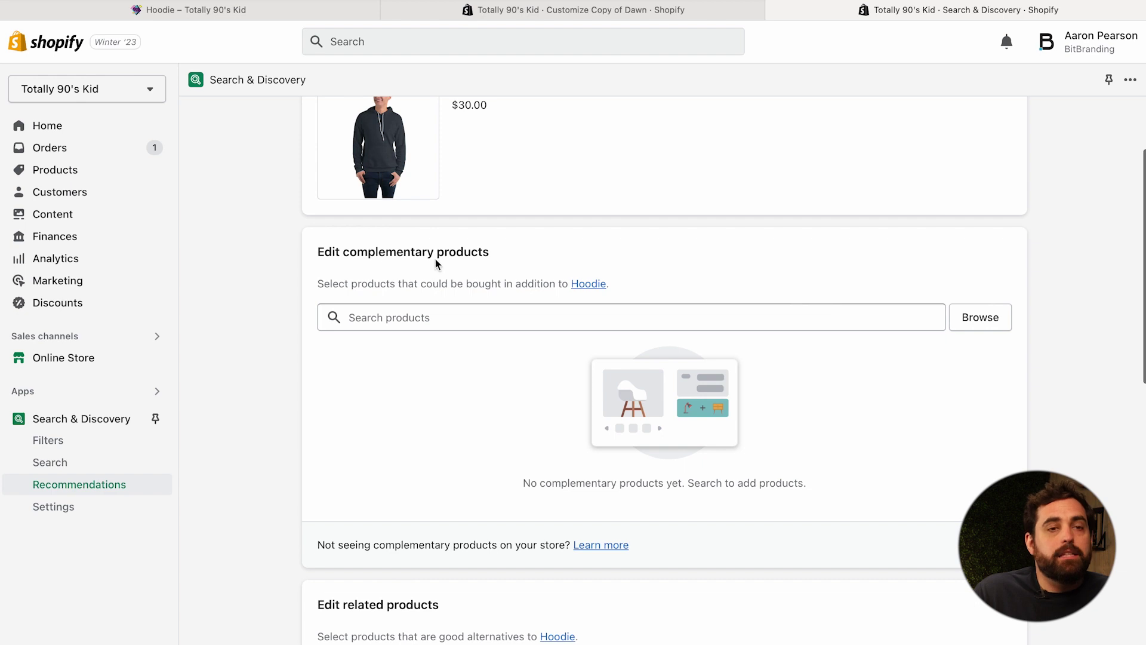
{"action": "scroll", "coordinate": [481, 358], "scroll_direction": "down", "scroll_amount": 6}
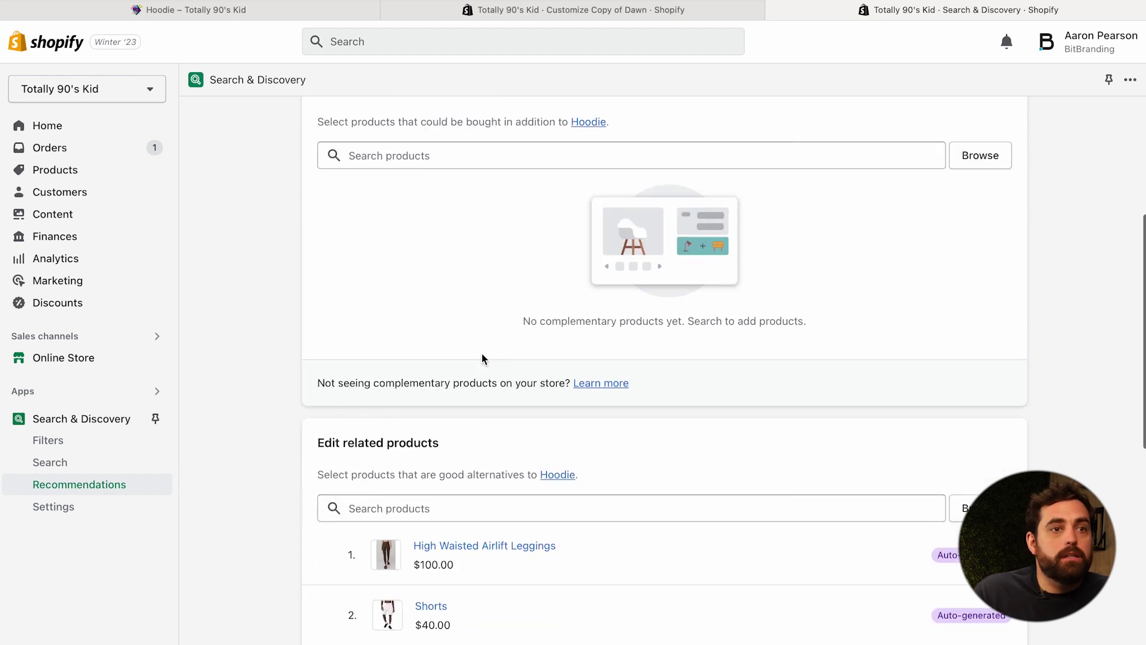
{"action": "scroll", "coordinate": [267, 426], "scroll_direction": "down", "scroll_amount": 1}
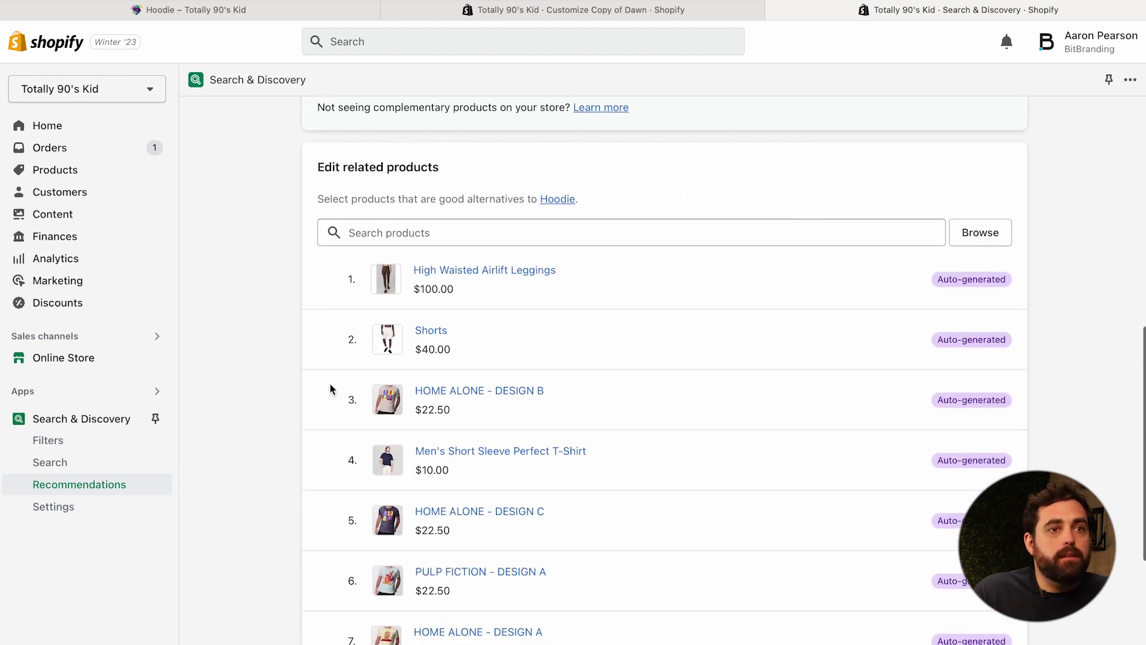
{"action": "left_click", "coordinate": [209, 15]}
{"action": "scroll", "coordinate": [348, 338], "scroll_direction": "down", "scroll_amount": 15}
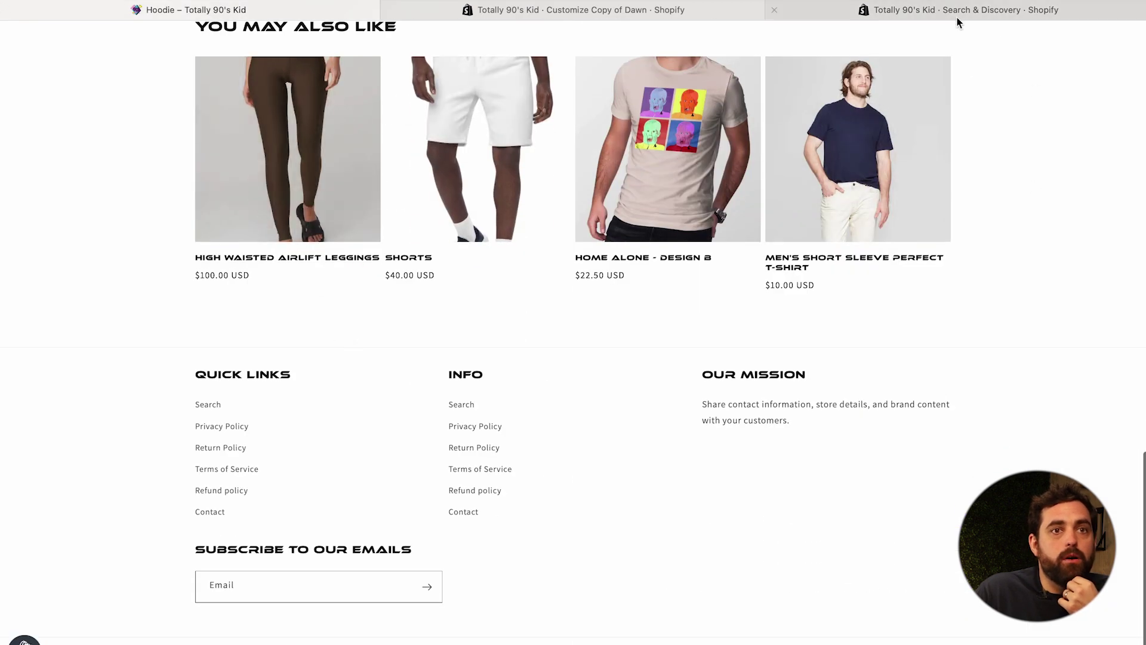
Return to the Hoodie's Edit product recommendations page in Search & Discovery.
{"action": "left_click", "coordinate": [957, 18]}
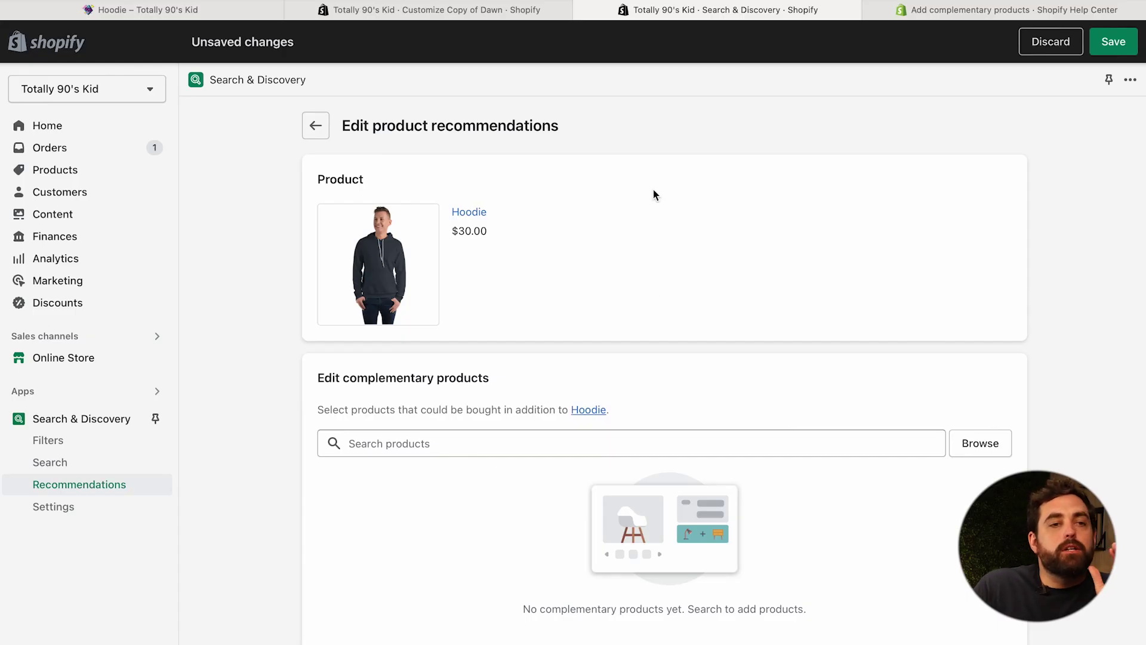
{"action": "scroll", "coordinate": [564, 249], "scroll_direction": "down", "scroll_amount": 3}
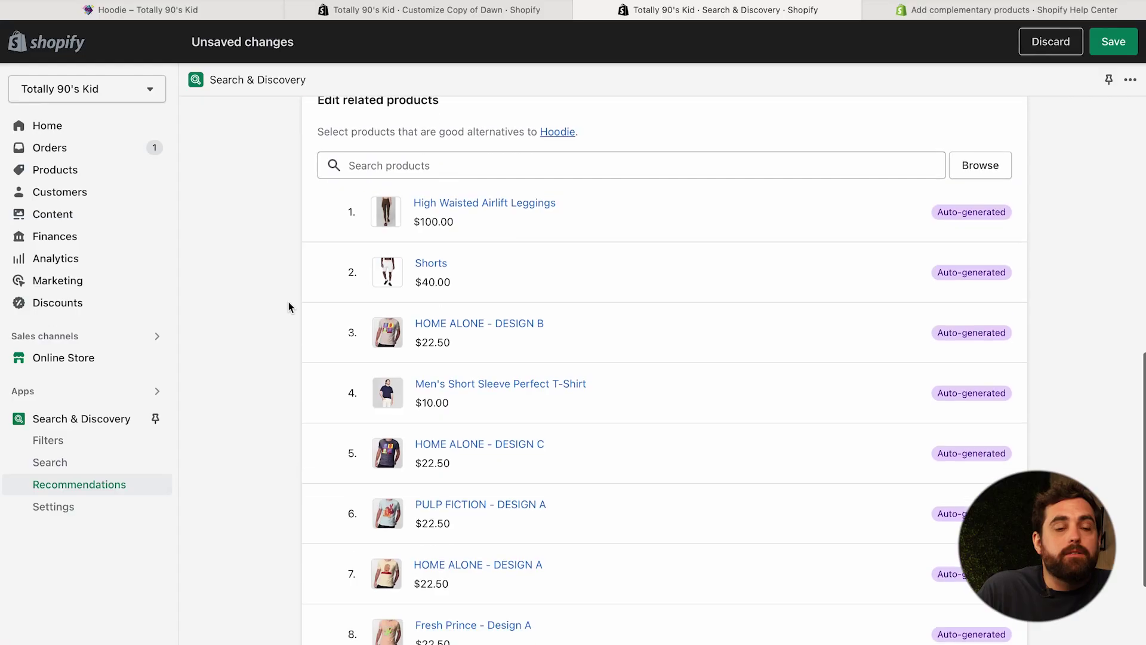
{"action": "scroll", "coordinate": [293, 305], "scroll_direction": "down", "scroll_amount": 4}
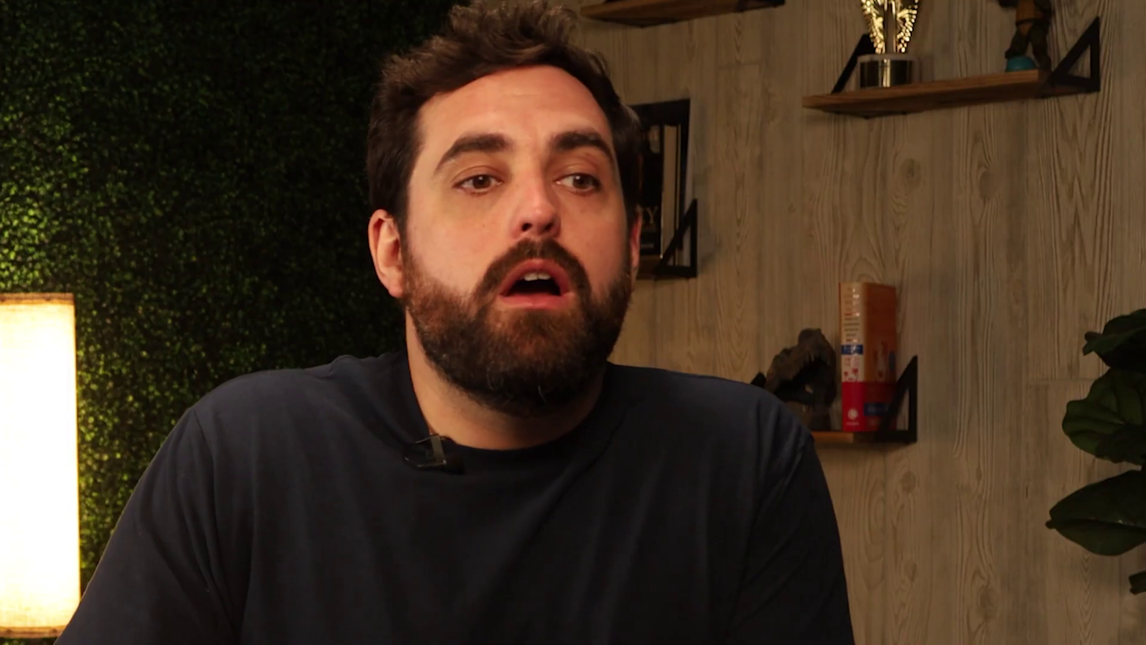
Add Amarillo By Mornin' and Bite The Bullet tees as related products, Bite The Bullet first.
{"action": "left_click", "coordinate": [326, 615]}
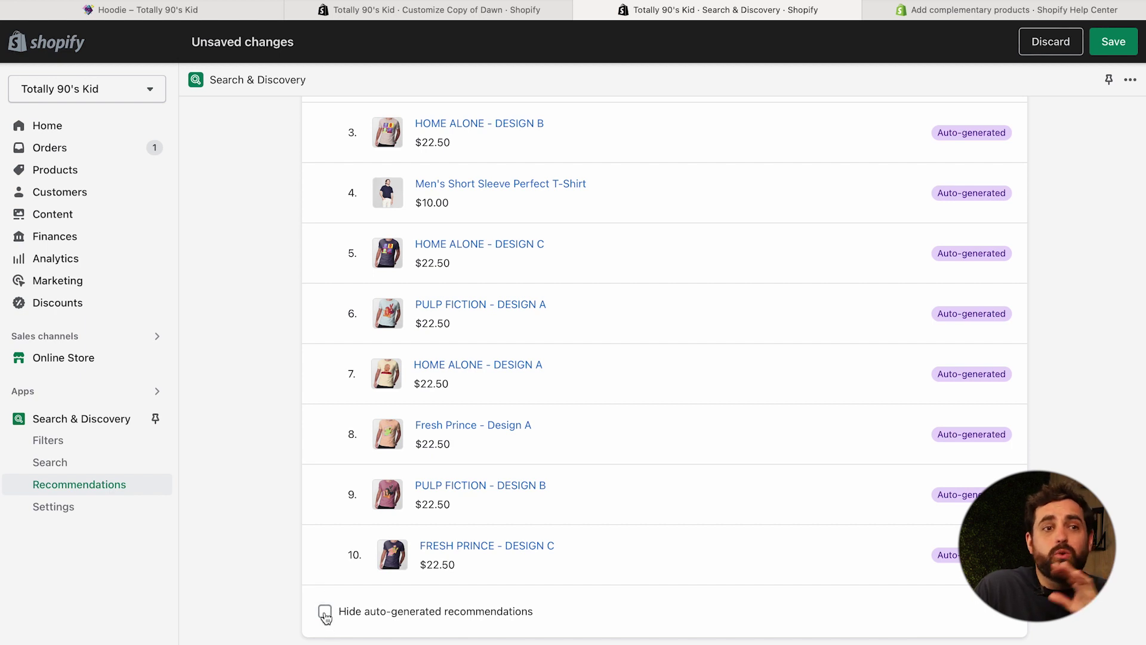
{"action": "scroll", "coordinate": [346, 583], "scroll_direction": "up", "scroll_amount": 5}
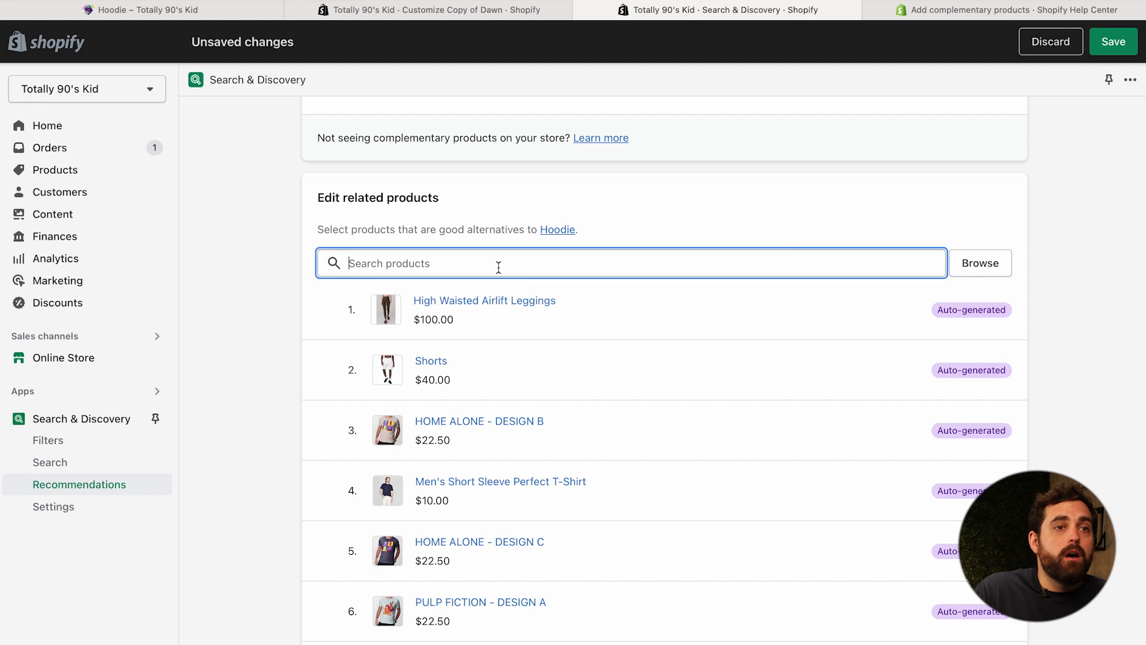
{"action": "left_click", "coordinate": [976, 250]}
{"action": "left_click", "coordinate": [443, 230]}
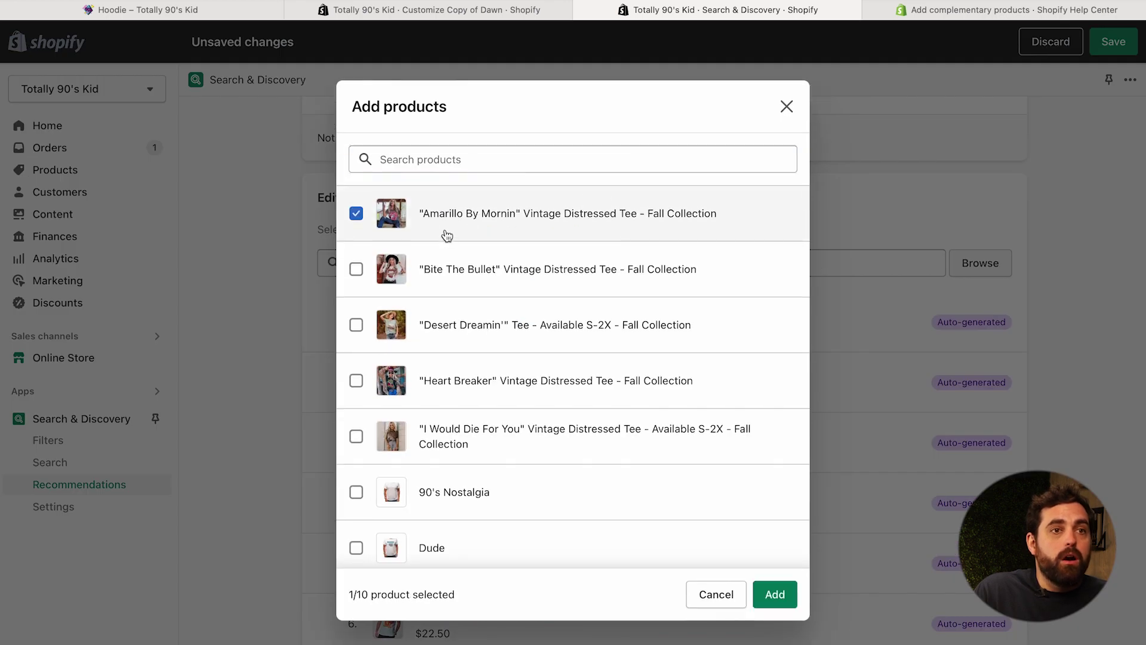
{"action": "left_click", "coordinate": [445, 263]}
{"action": "left_click", "coordinate": [789, 585]}
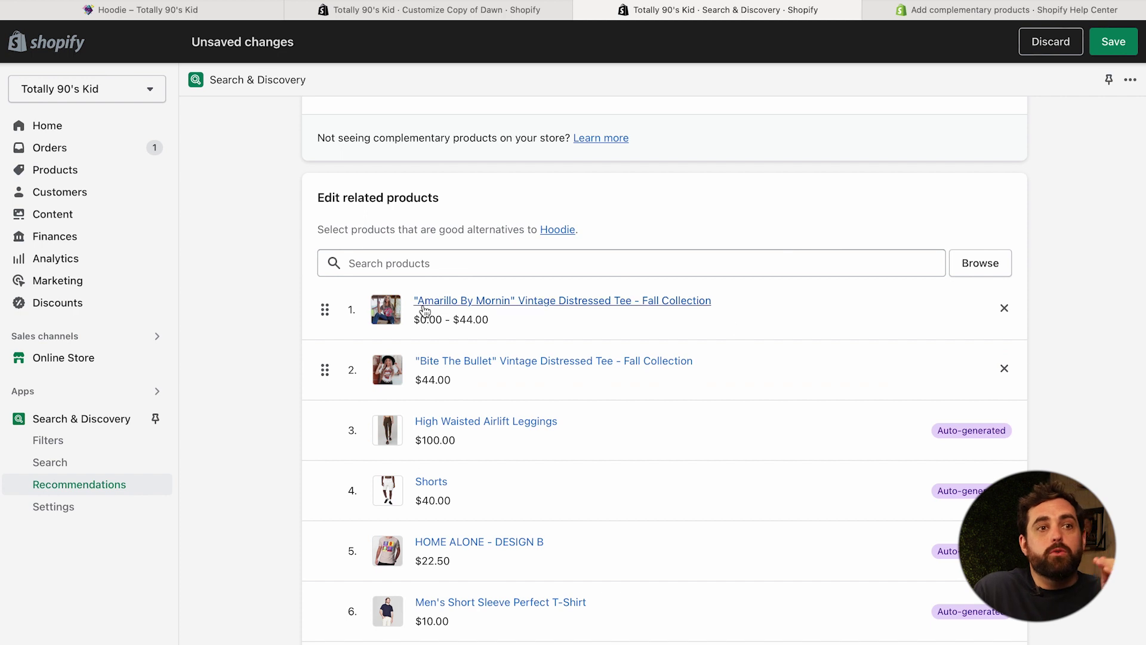
{"action": "left_click_drag", "start_coordinate": [322, 369], "coordinate": [328, 311]}
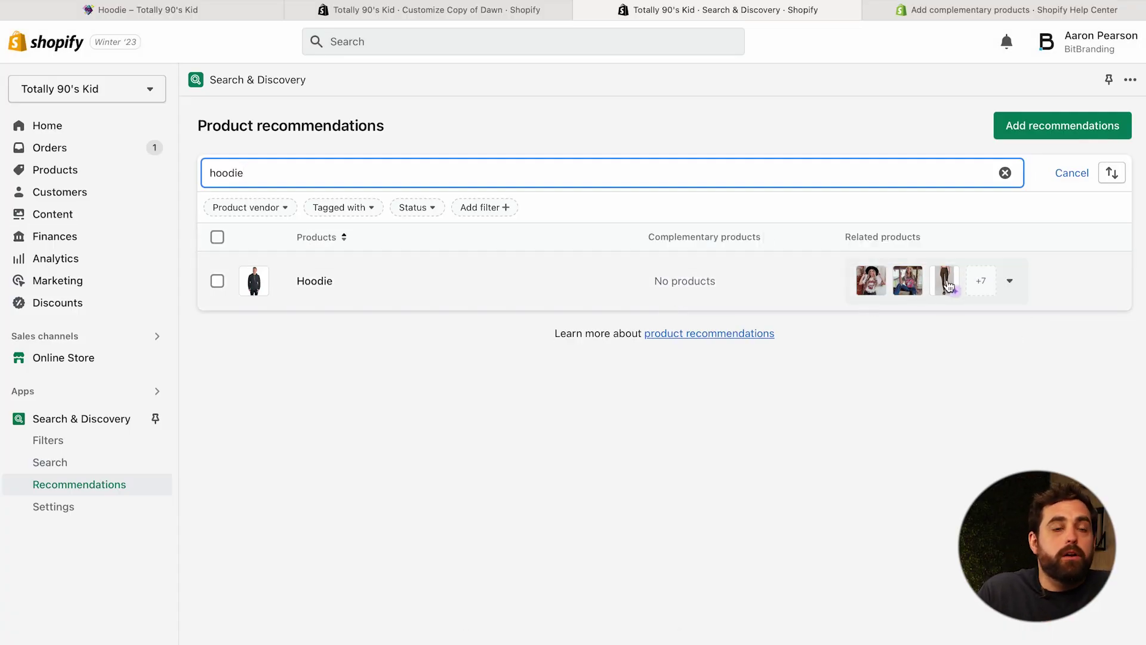
Reload the Hoodie storefront page and scroll down to its updated You may also like row.
{"action": "left_click", "coordinate": [224, 16]}
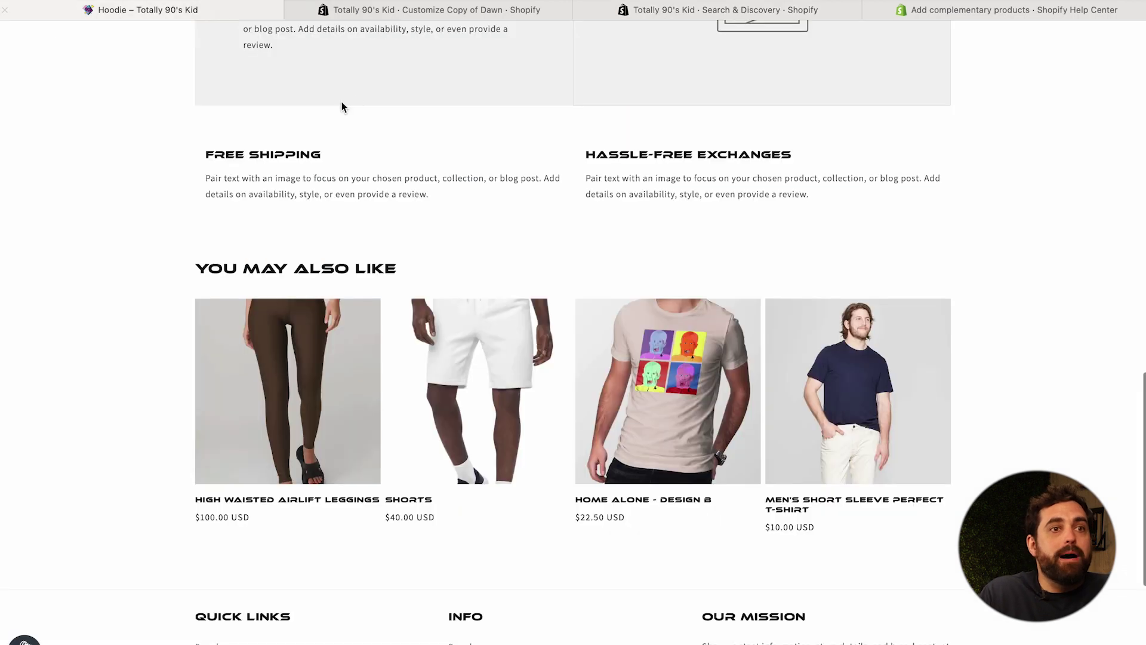
{"action": "scroll", "coordinate": [597, 108], "scroll_direction": "up", "scroll_amount": 2}
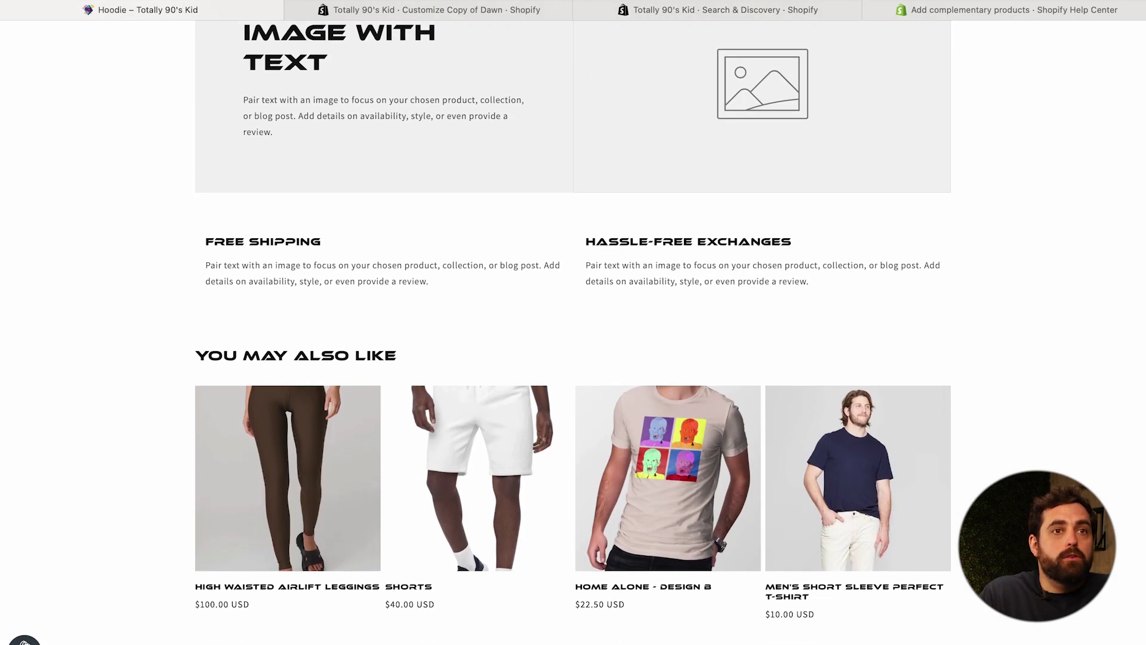
{"action": "key", "text": "super+r"}
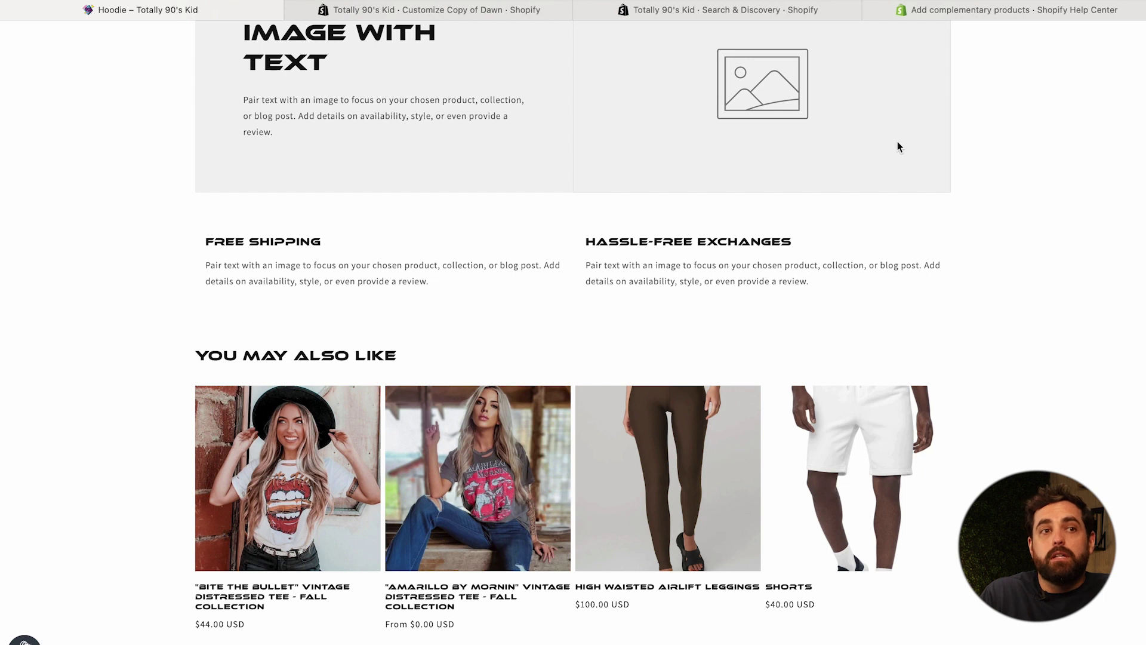
{"action": "scroll", "coordinate": [320, 217], "scroll_direction": "down", "scroll_amount": 3}
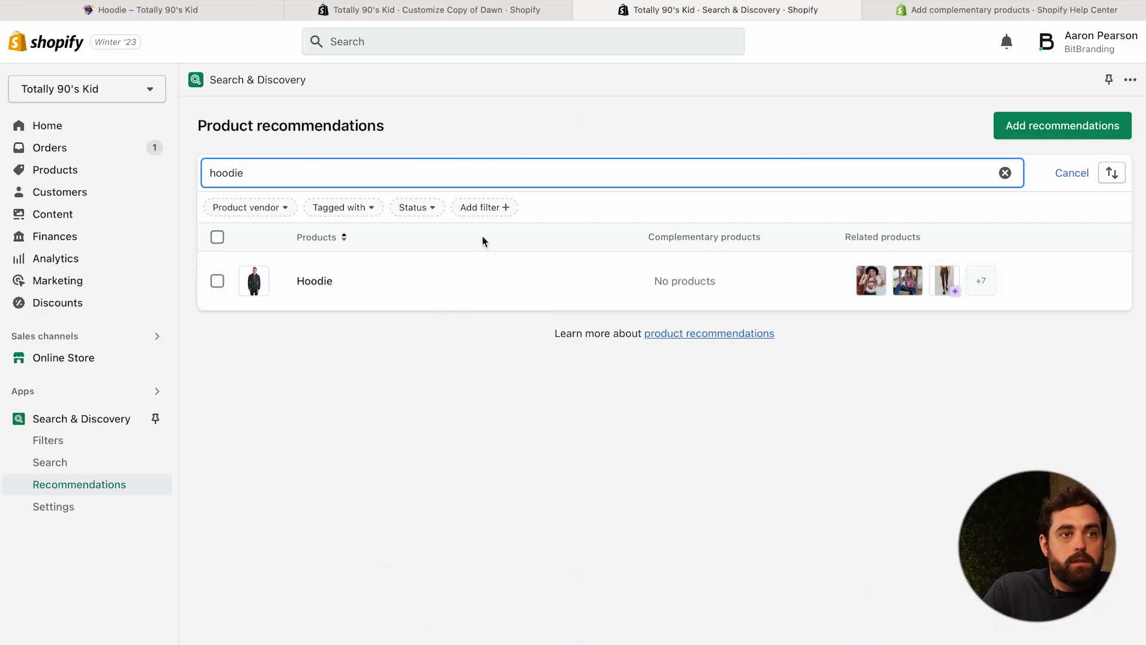
Add FRESH PRINCE - DESIGN B and DESIGN C as the Hoodie's complementary products and save.
{"action": "left_click", "coordinate": [674, 285]}
{"action": "scroll", "coordinate": [573, 398], "scroll_direction": "down", "scroll_amount": 3}
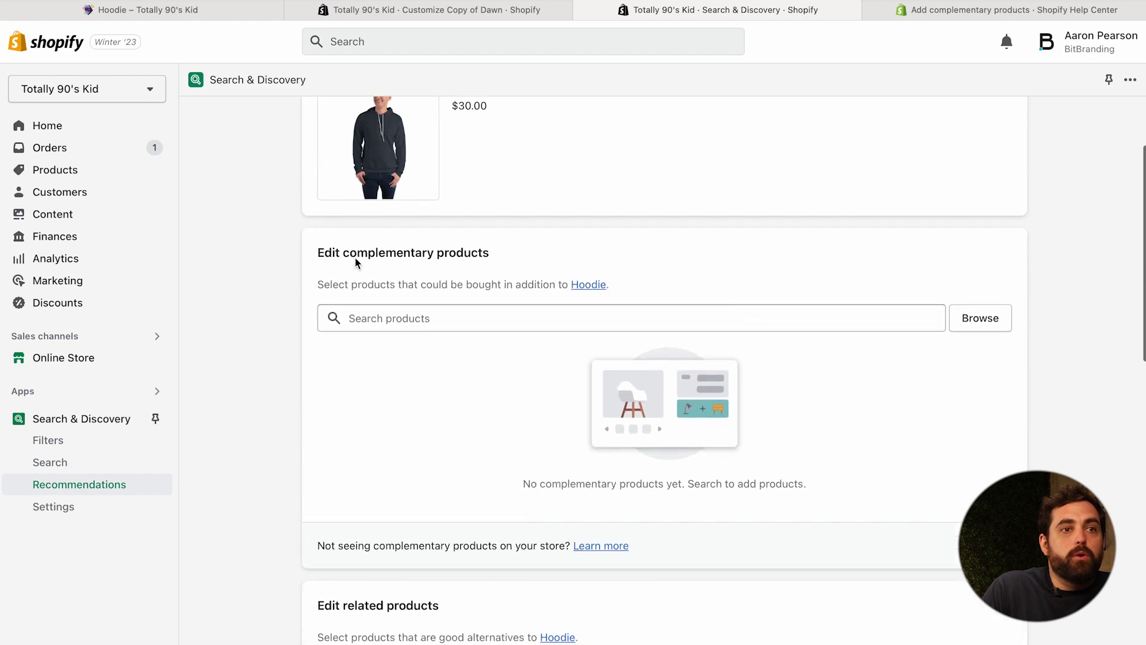
{"action": "left_click", "coordinate": [963, 330]}
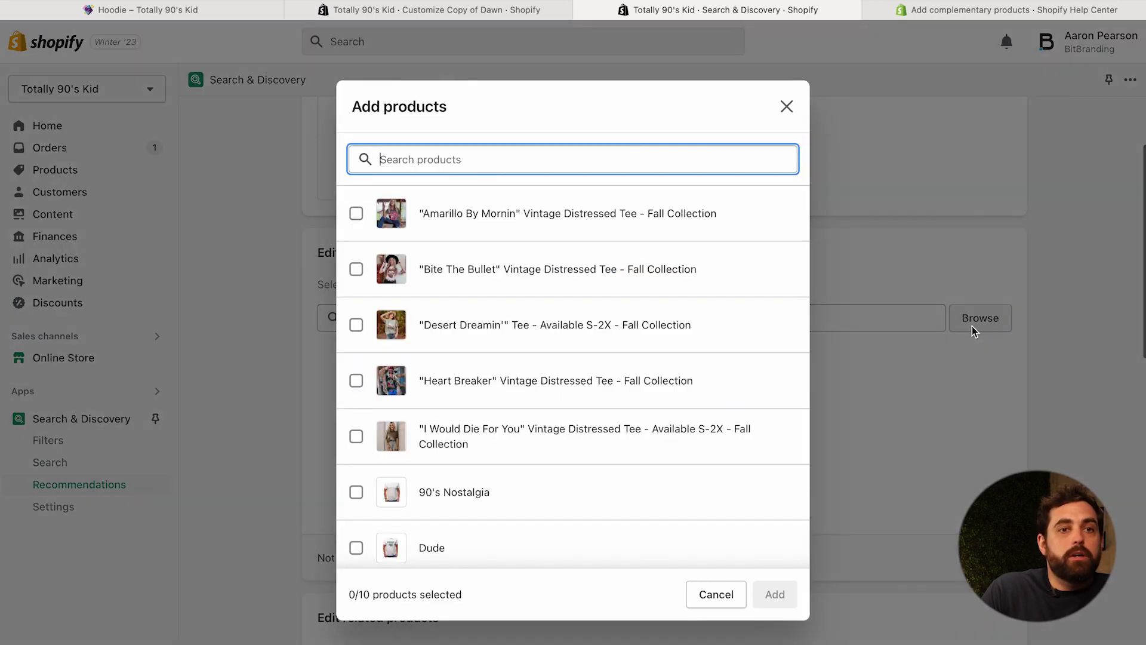
{"action": "scroll", "coordinate": [629, 423], "scroll_direction": "down", "scroll_amount": 3}
{"action": "scroll", "coordinate": [628, 423], "scroll_direction": "down", "scroll_amount": 2}
{"action": "left_click", "coordinate": [475, 301]}
{"action": "left_click", "coordinate": [475, 346]}
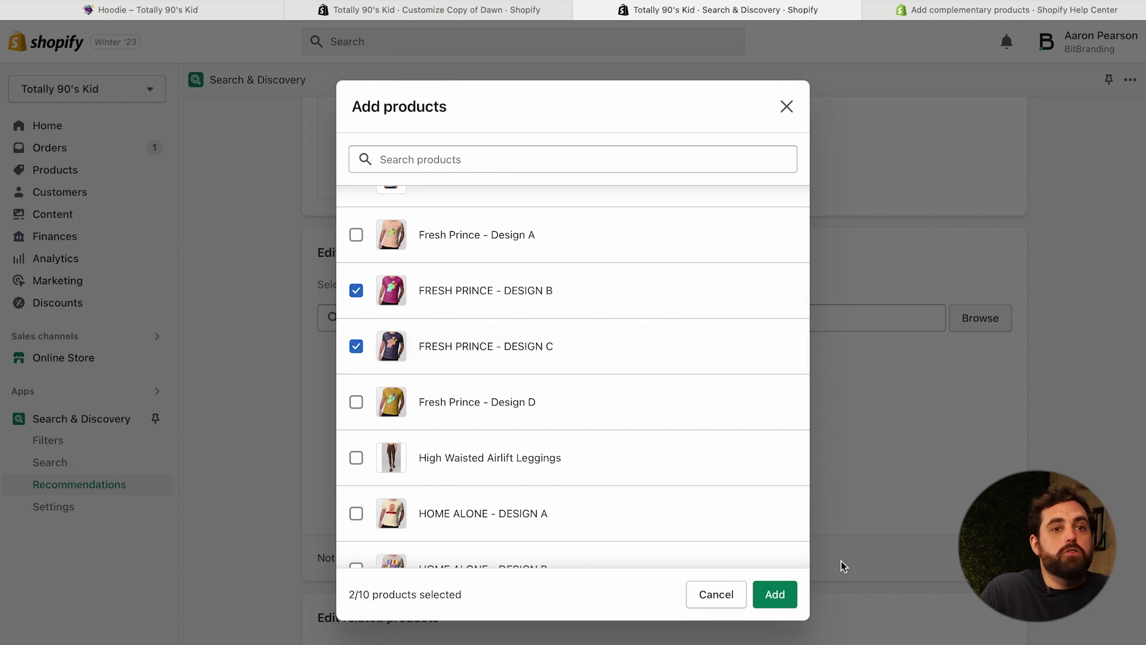
{"action": "left_click", "coordinate": [793, 593]}
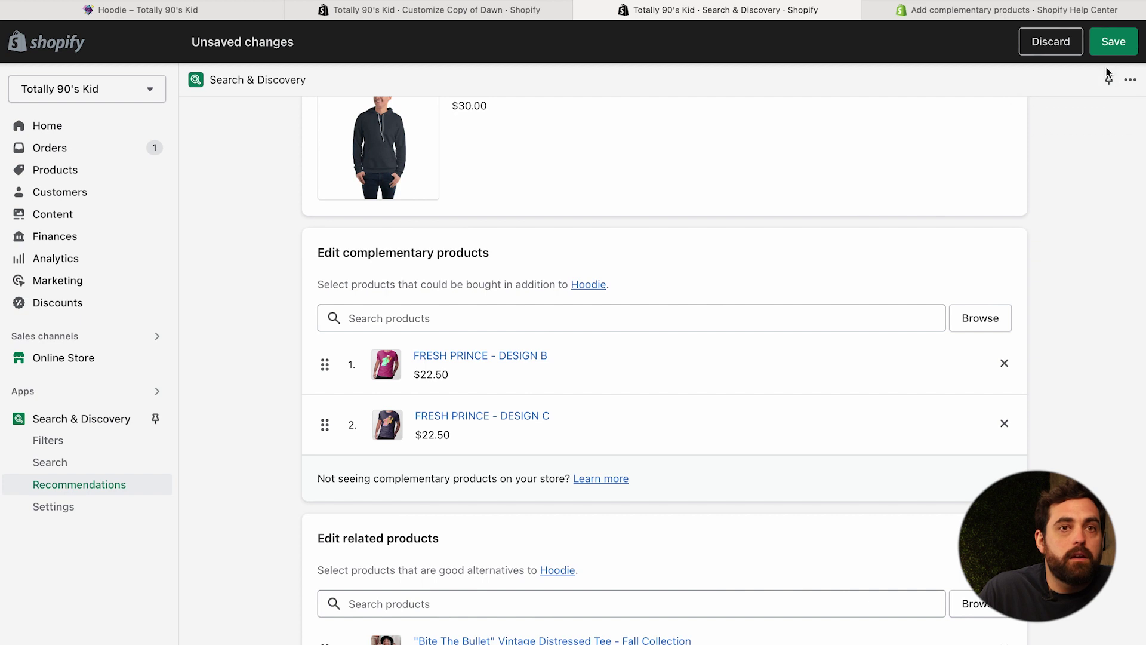
{"action": "left_click", "coordinate": [1113, 41]}
In the theme customizer, switch the preview product to Hoodie.
{"action": "left_click", "coordinate": [327, 12]}
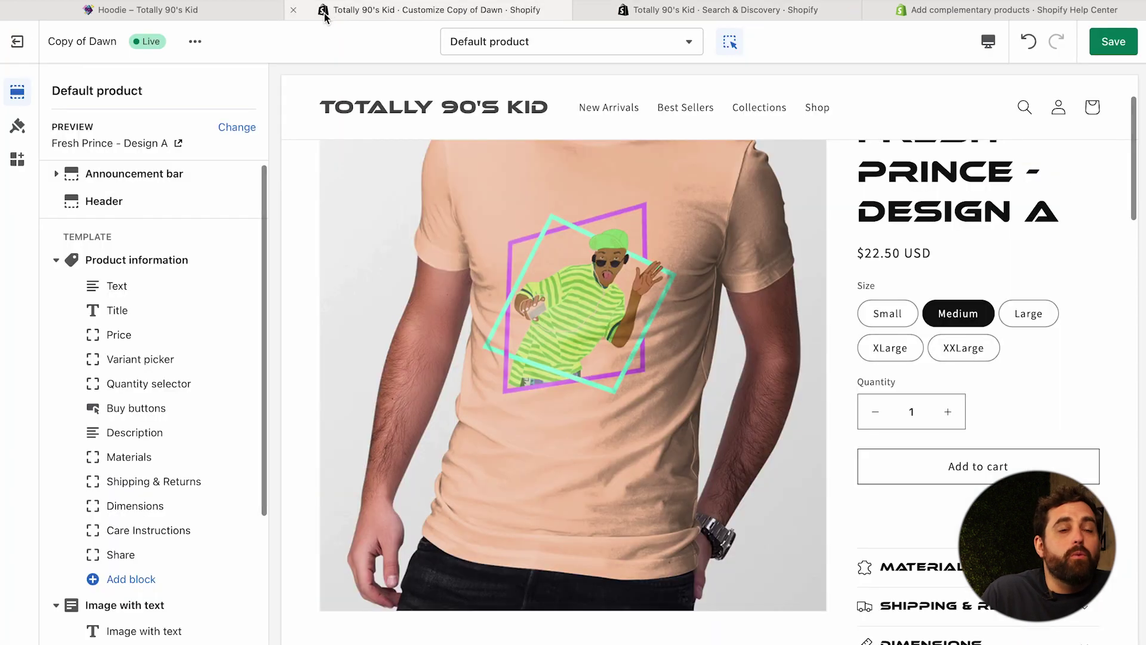
{"action": "left_click", "coordinate": [237, 127]}
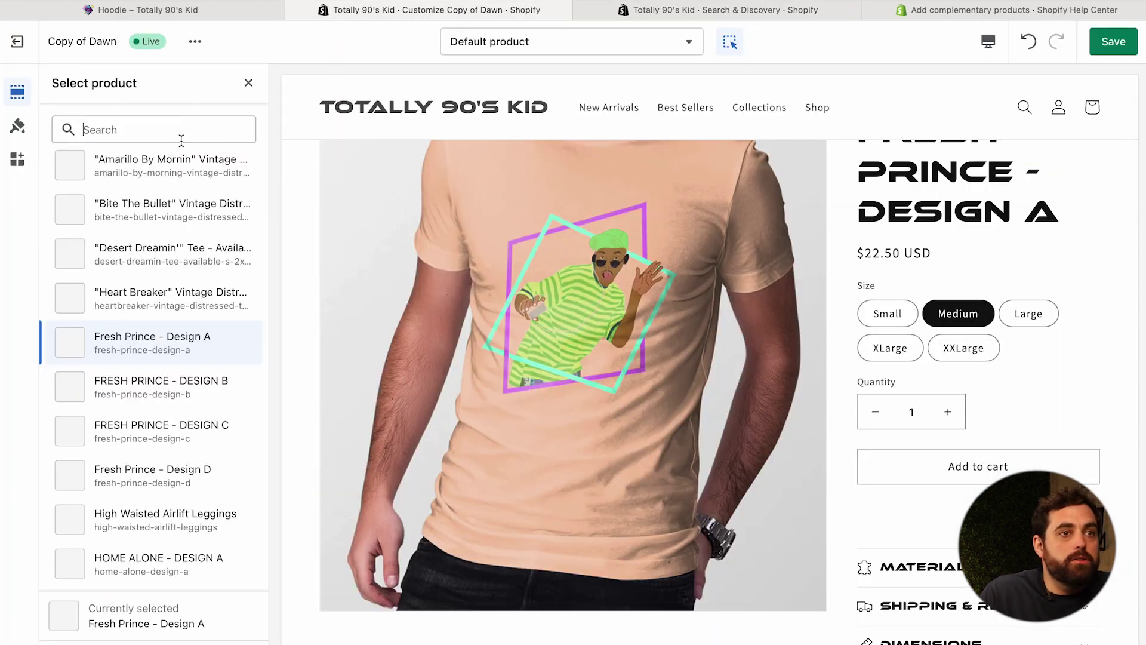
{"action": "type", "text": "hoodie"}
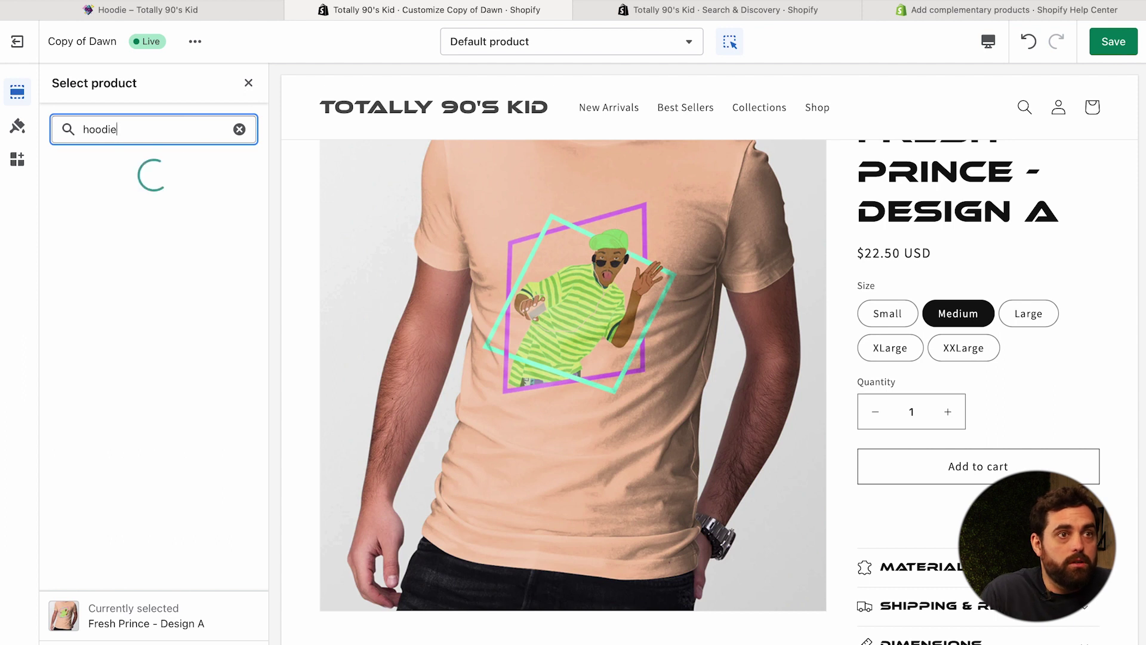
{"action": "left_click", "coordinate": [146, 443]}
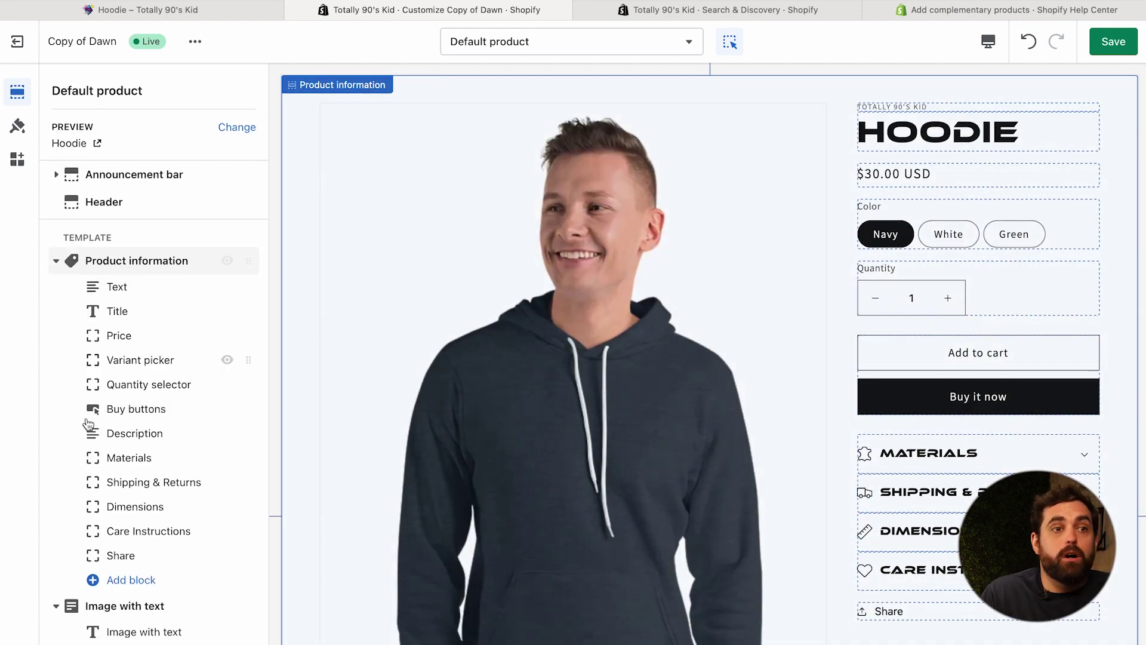
Add a Complementary products block below Share in the product information section.
{"action": "left_click", "coordinate": [131, 582]}
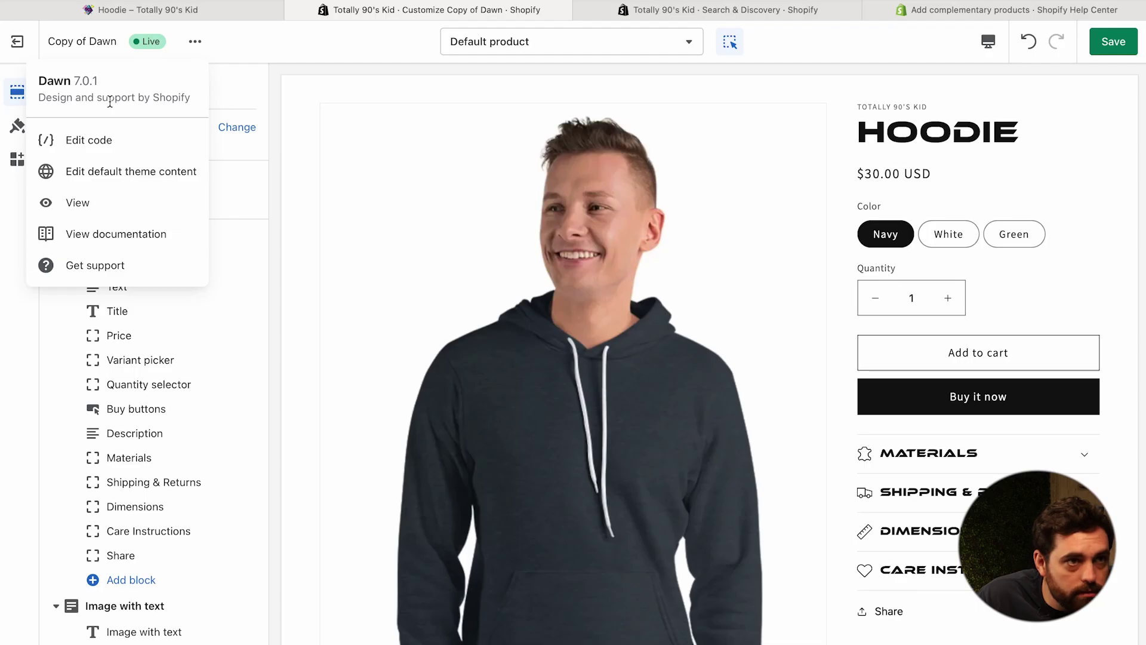
{"action": "left_click", "coordinate": [149, 588]}
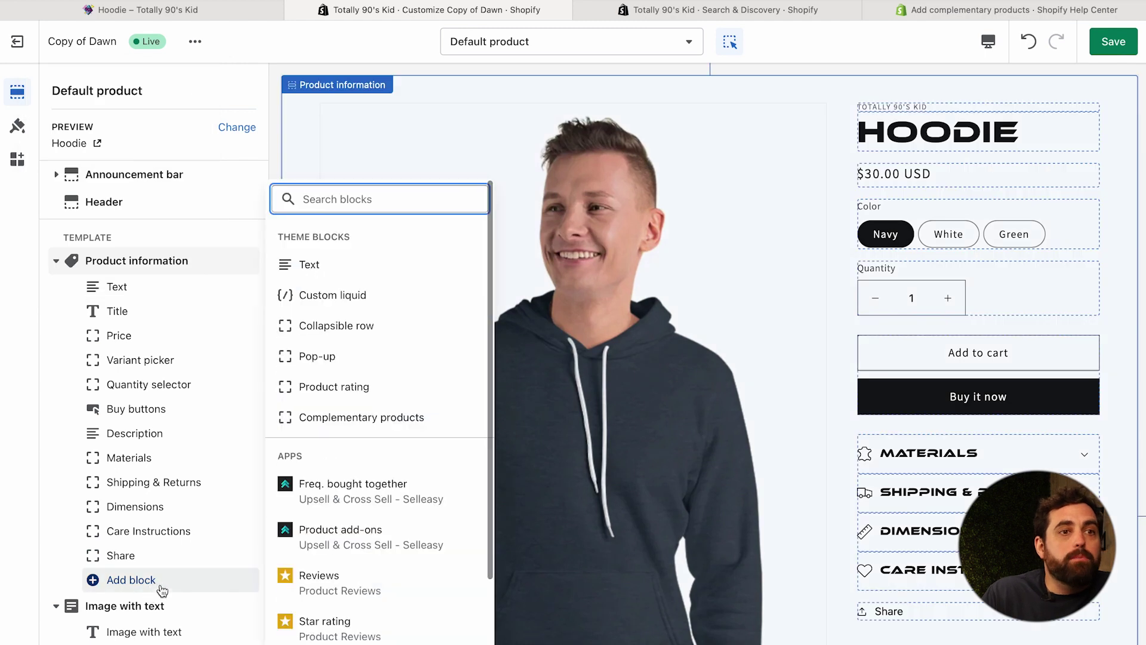
{"action": "left_click", "coordinate": [362, 417]}
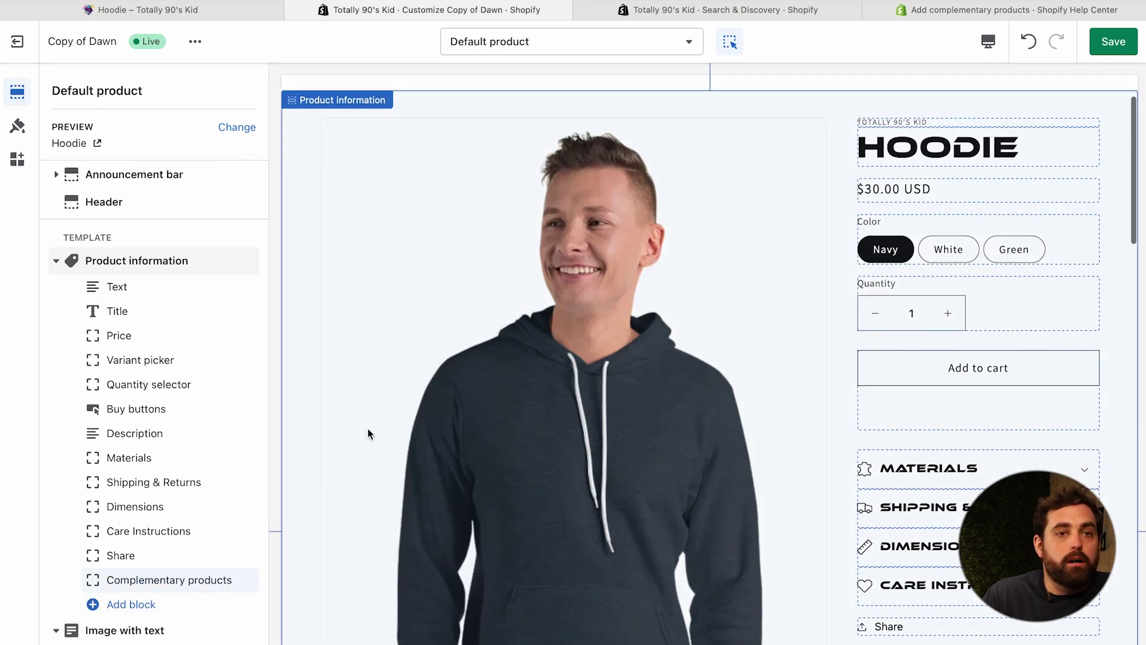
{"action": "left_click", "coordinate": [131, 586]}
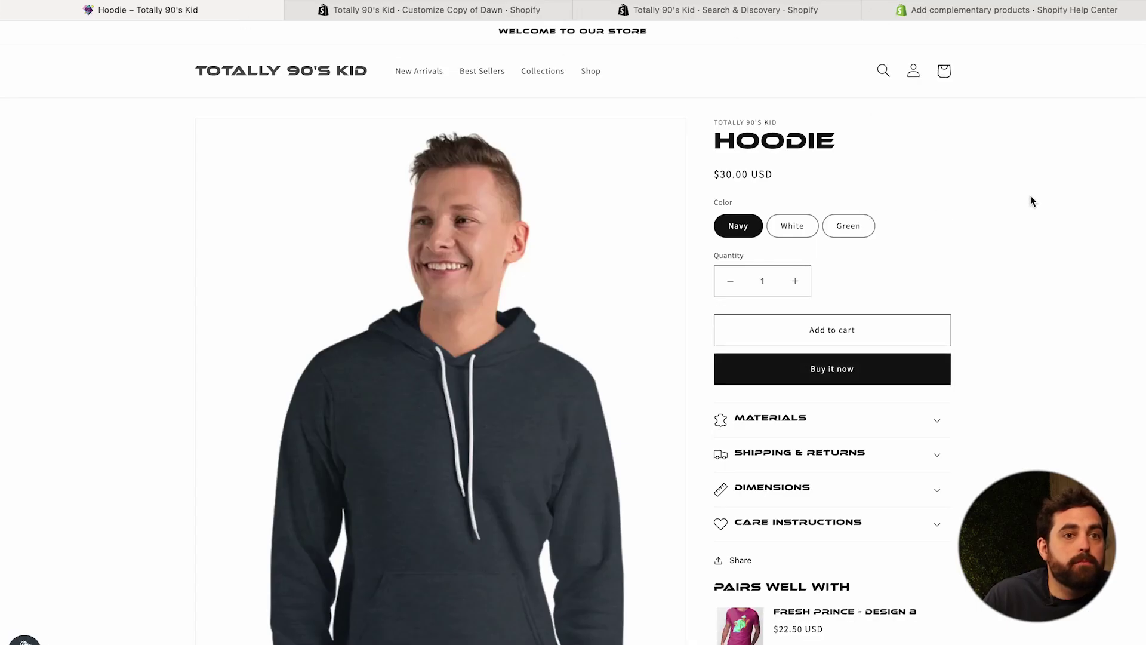
Add FRESH PRINCE - DESIGN B in Large from 'Pairs well with' to the cart, then scroll down to 'You may also like'.
{"action": "scroll", "coordinate": [974, 272], "scroll_direction": "down", "scroll_amount": 4}
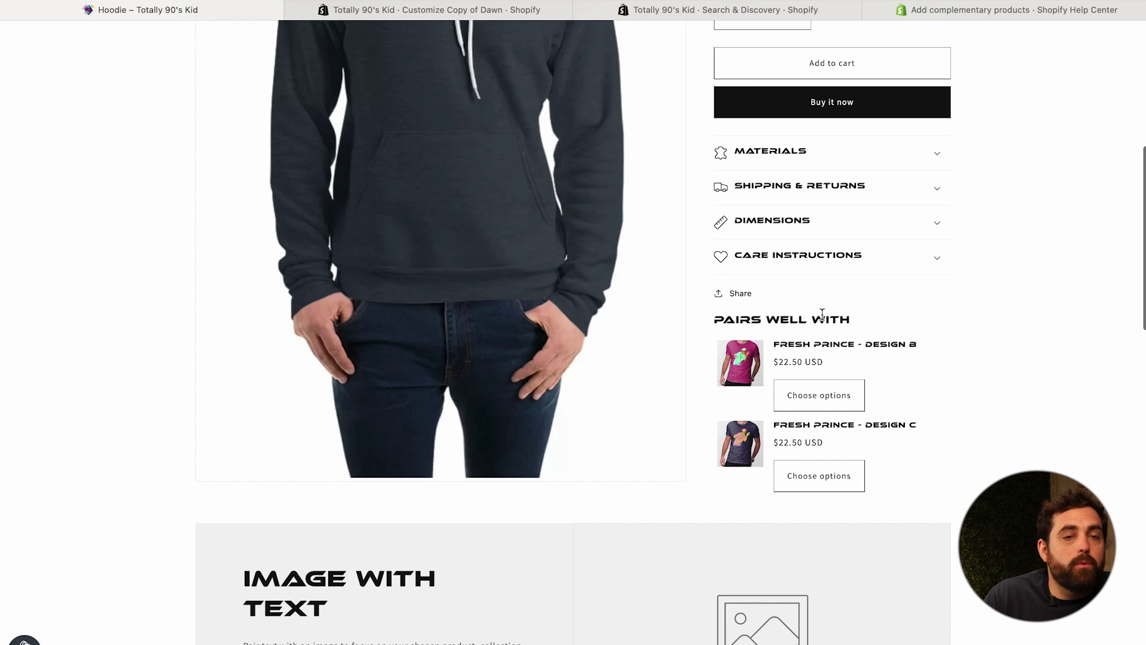
{"action": "left_click", "coordinate": [812, 396]}
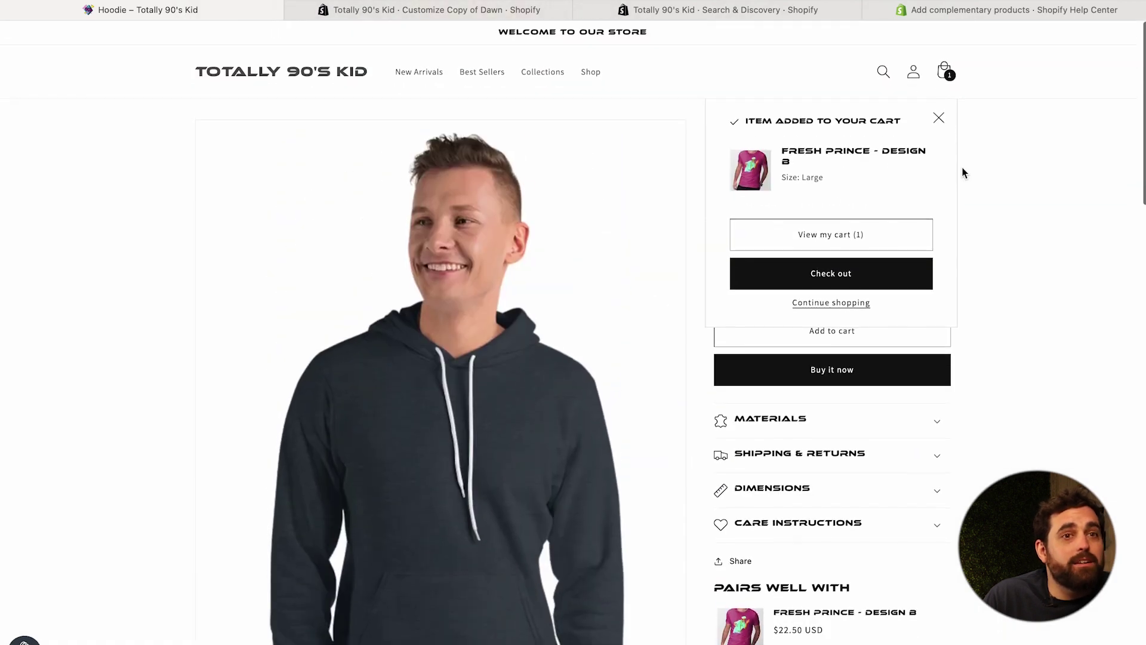
{"action": "left_click", "coordinate": [939, 118]}
{"action": "scroll", "coordinate": [1033, 234], "scroll_direction": "down", "scroll_amount": 5}
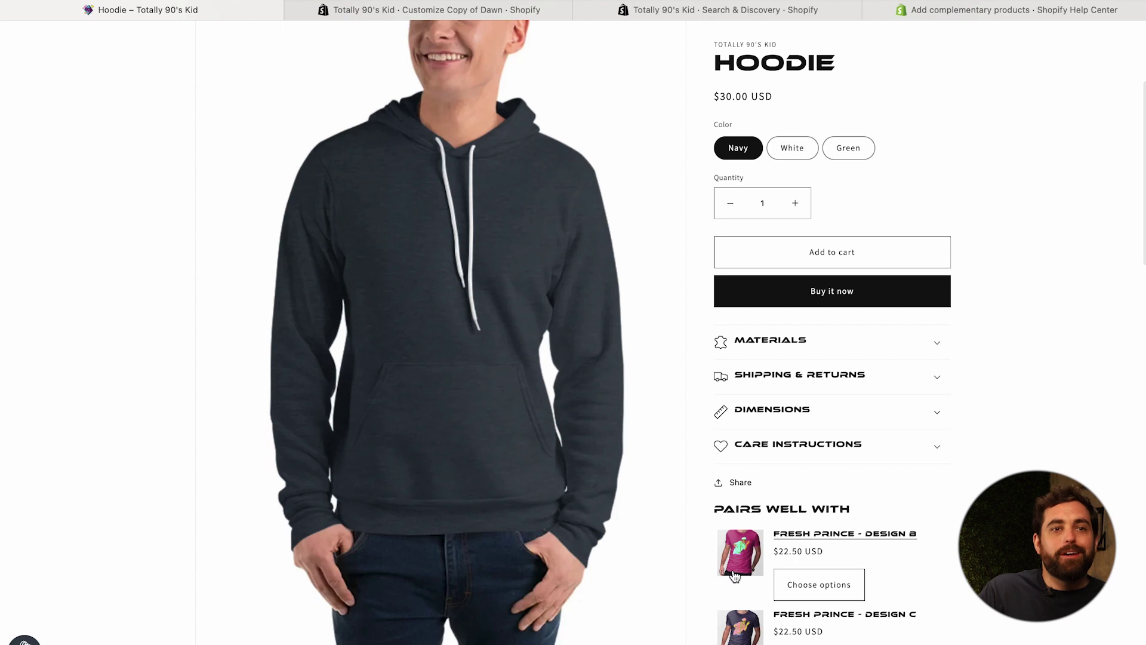
{"action": "scroll", "coordinate": [770, 582], "scroll_direction": "down", "scroll_amount": 15}
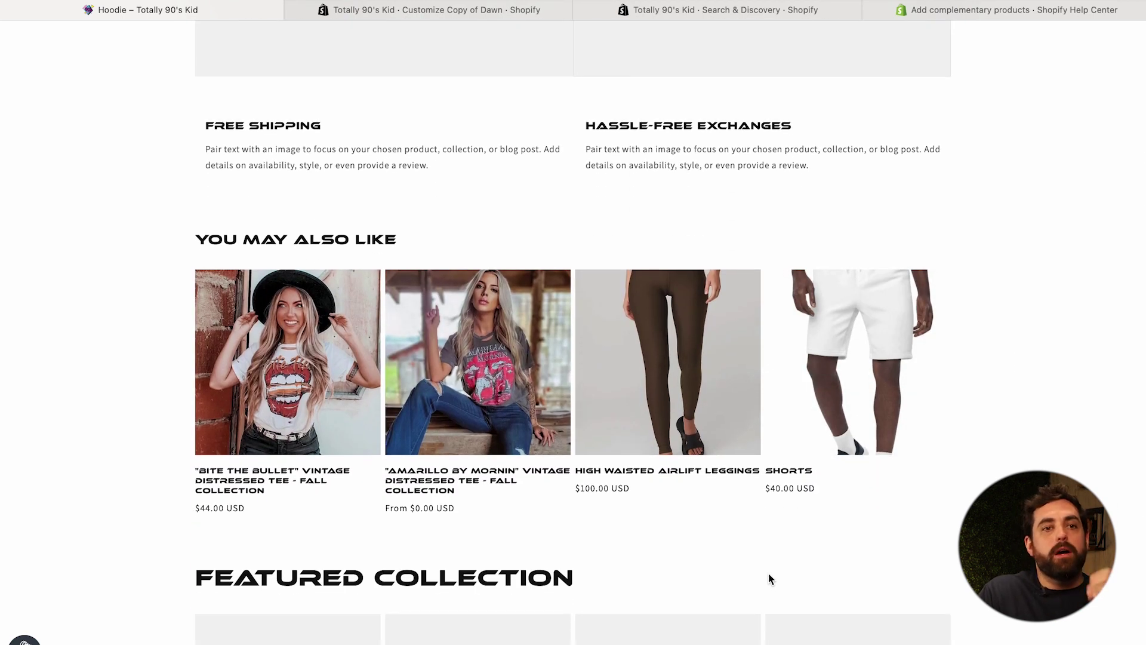
{"action": "scroll", "coordinate": [1006, 345], "scroll_direction": "up", "scroll_amount": 6}
{"action": "scroll", "coordinate": [1006, 345], "scroll_direction": "up", "scroll_amount": 5}
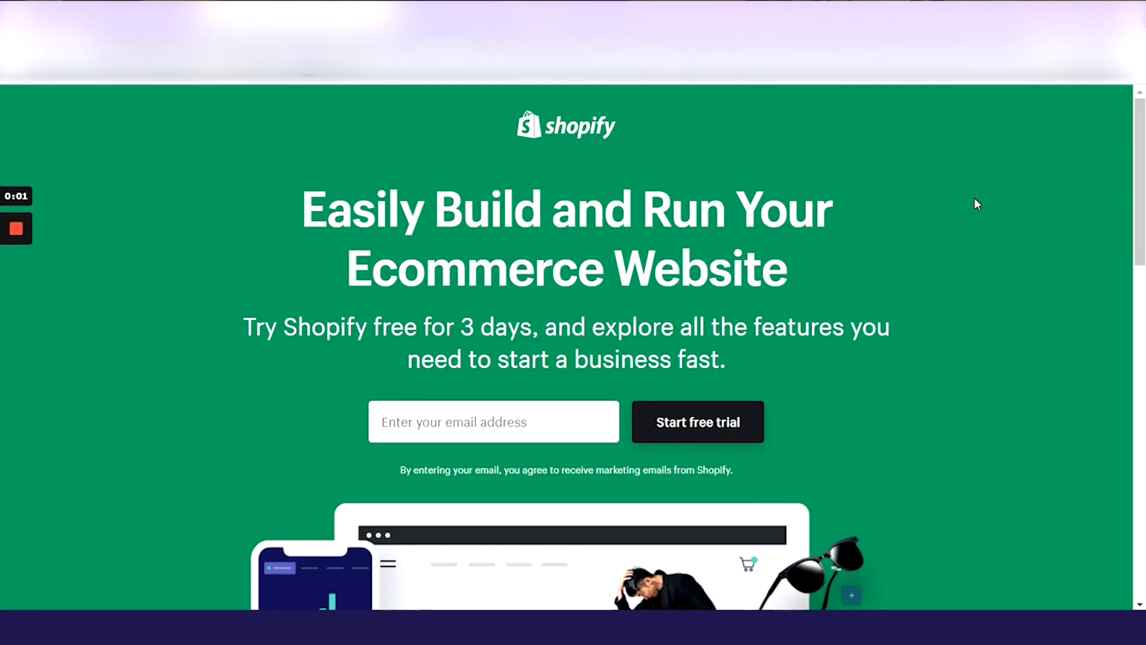
{"action": "scroll", "coordinate": [974, 198], "scroll_direction": "down", "scroll_amount": 5}
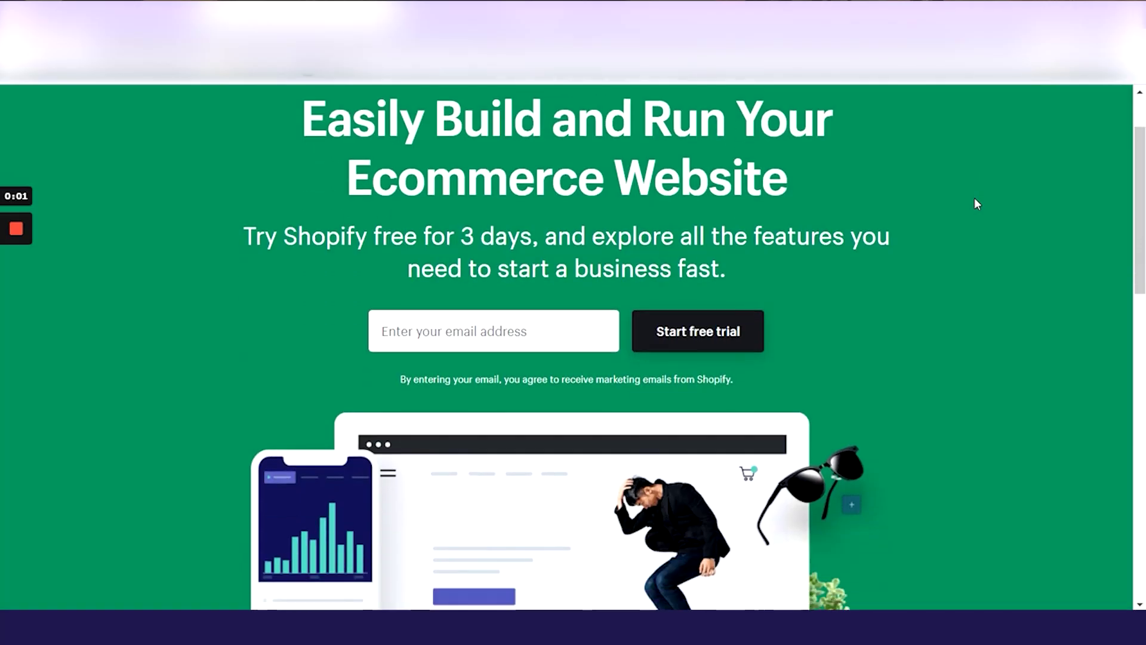
{"action": "scroll", "coordinate": [975, 200], "scroll_direction": "down", "scroll_amount": 5}
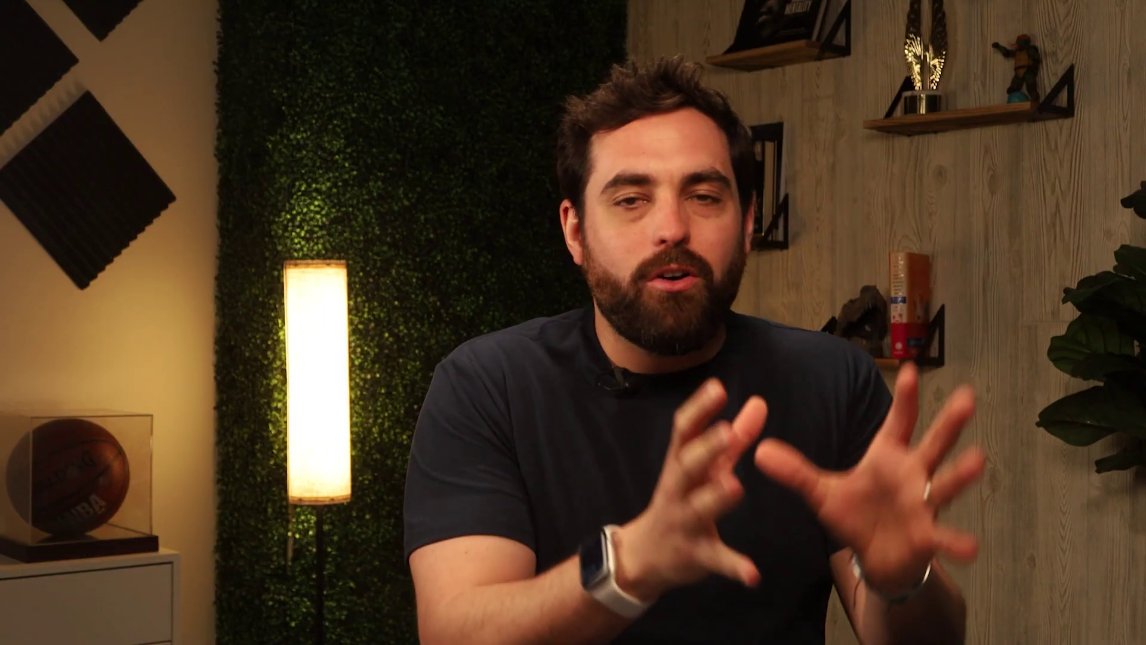